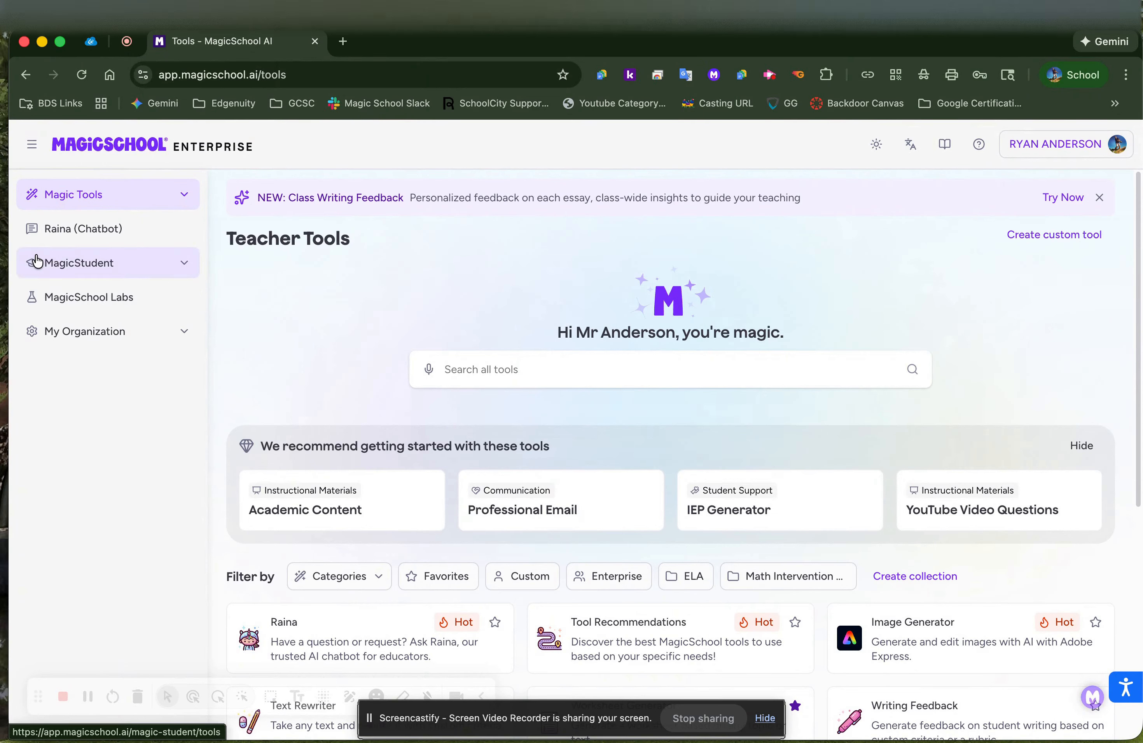
Expand MagicStudent in the sidebar and go to its Rooms list
click(184, 263)
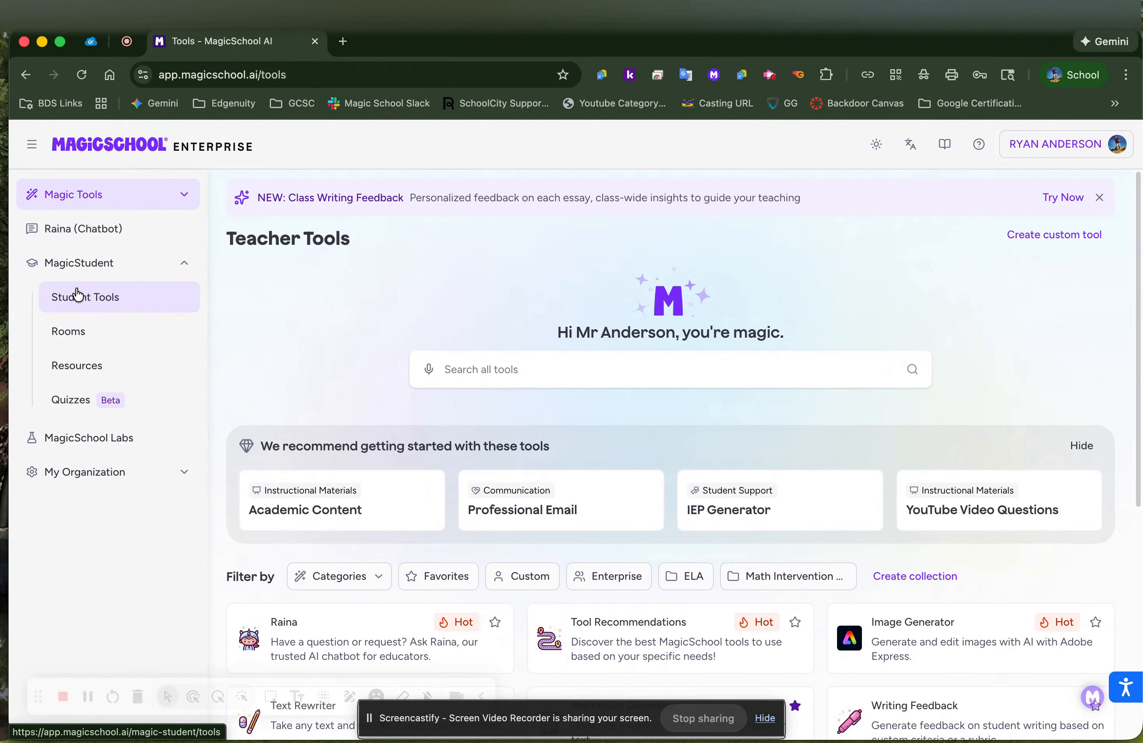
click(83, 338)
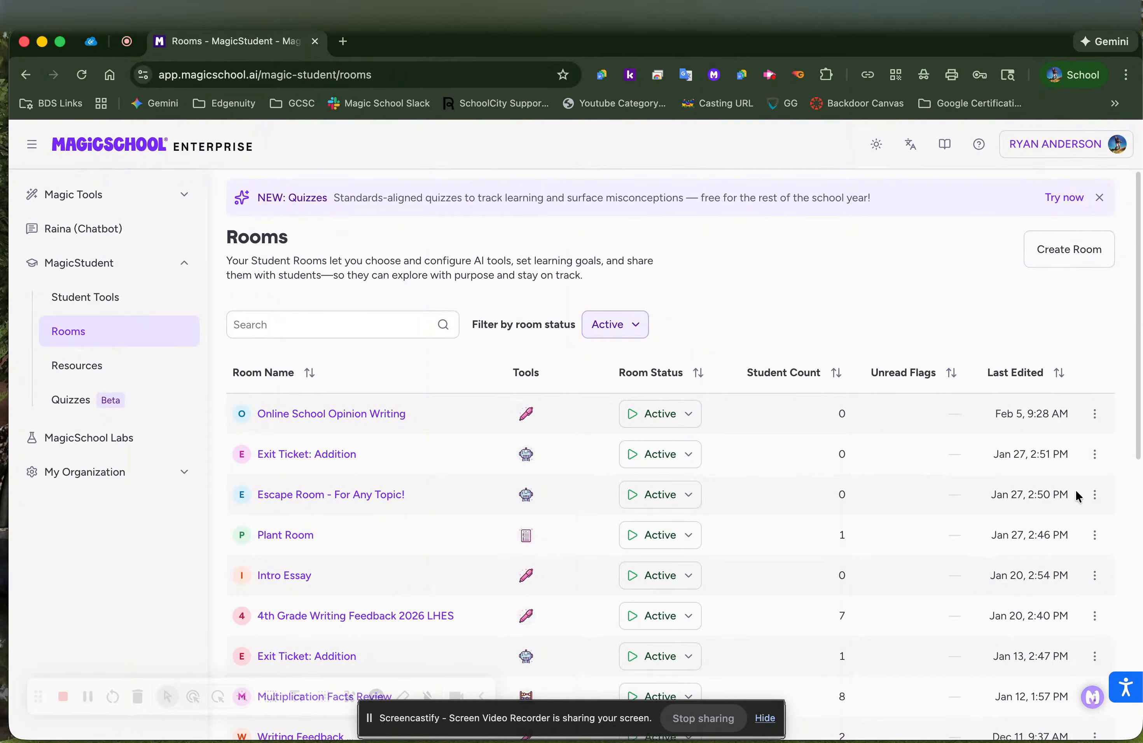
Glance at the Online School Opinion Writing room's actions, then begin a new room
click(1095, 413)
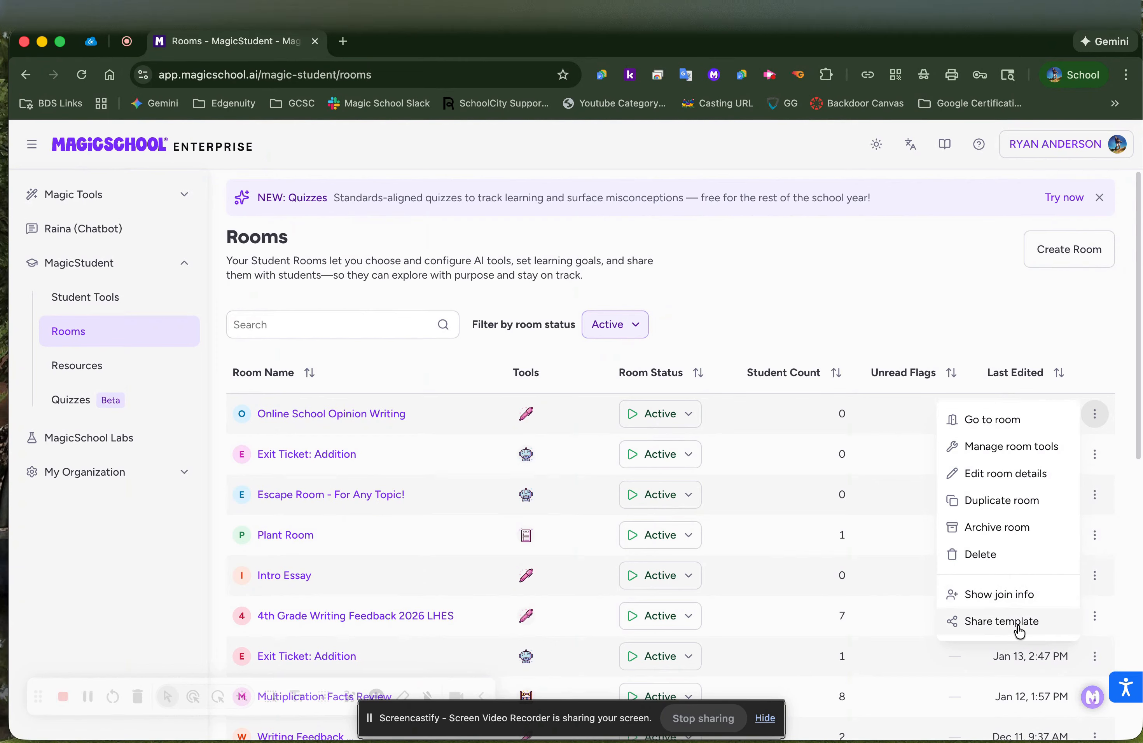
click(861, 309)
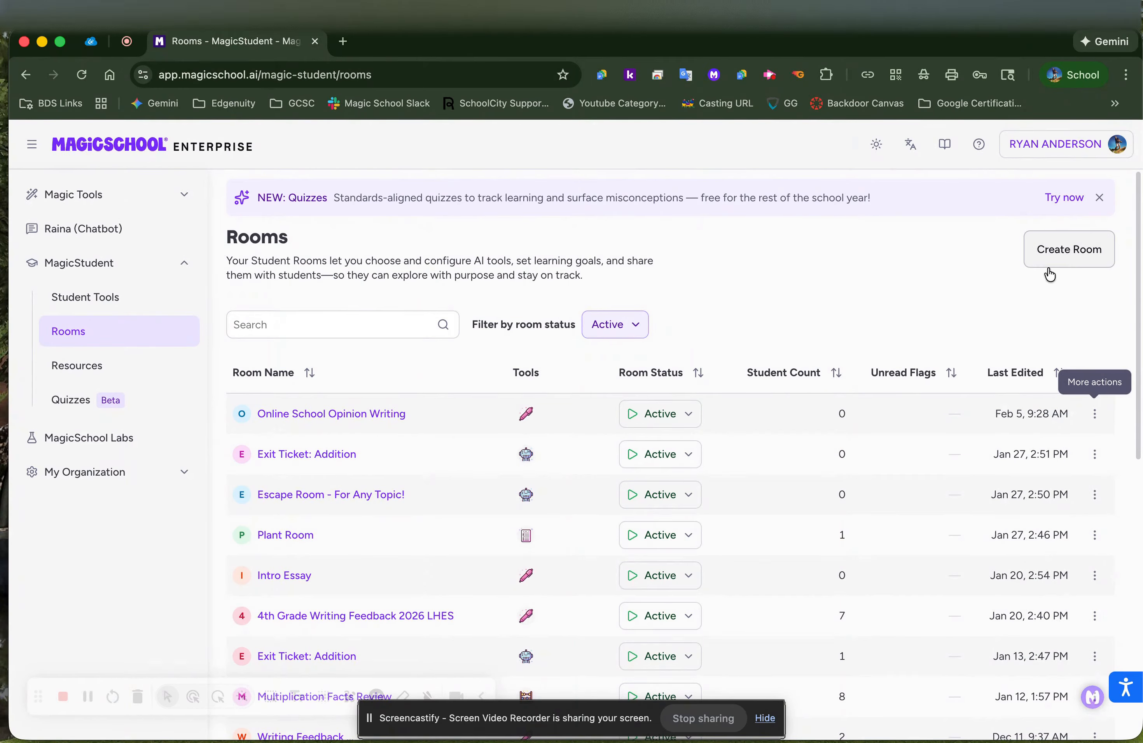
click(1068, 256)
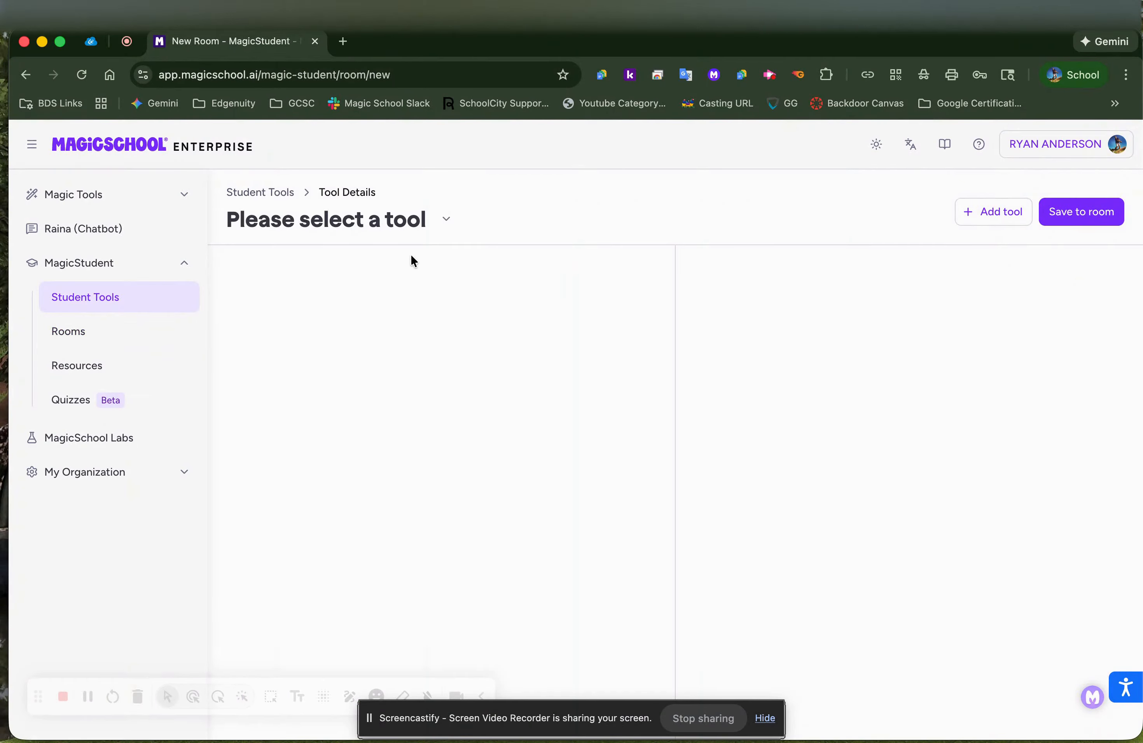
Search the student tool list for 'wri' and choose Writing Feedback
click(441, 222)
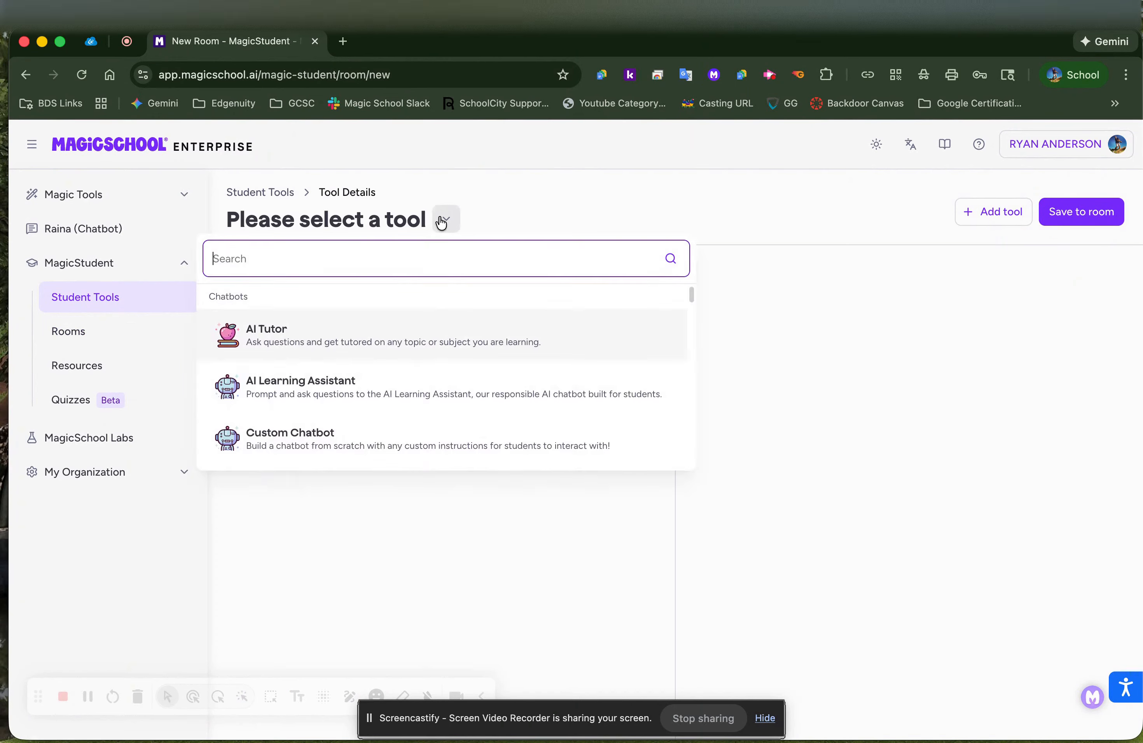
scroll(428, 390, down, 4)
scroll(429, 390, down, 6)
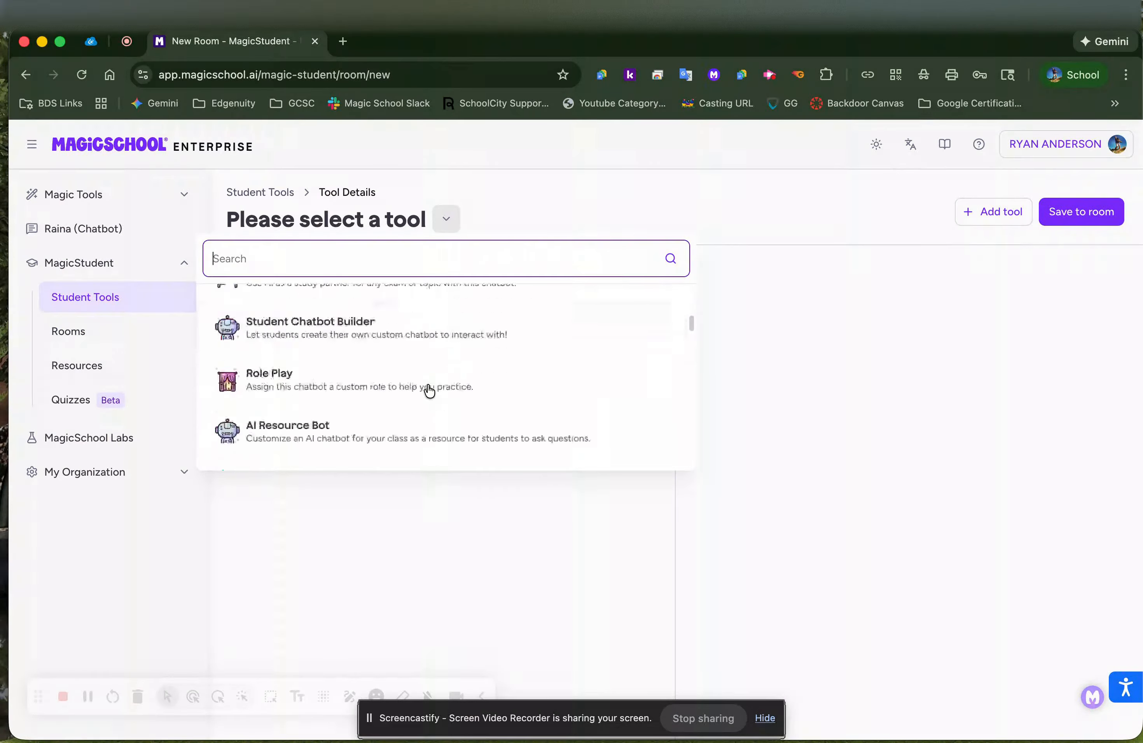
scroll(426, 391, up, 9)
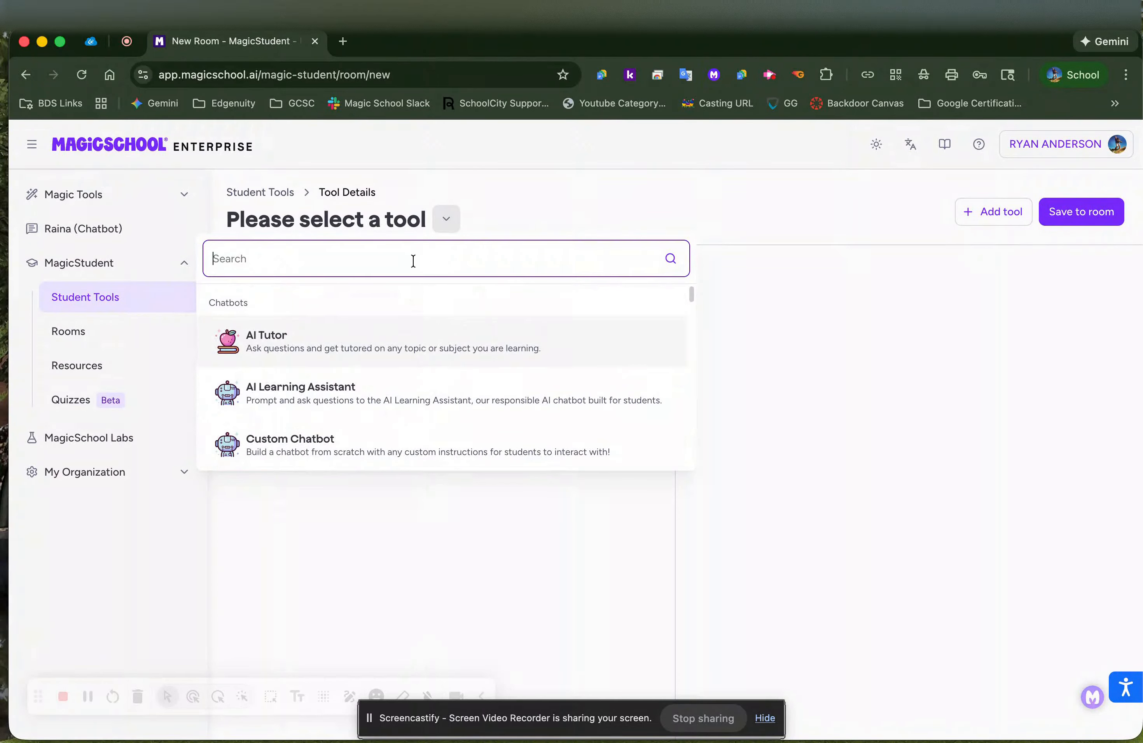
text(writ)
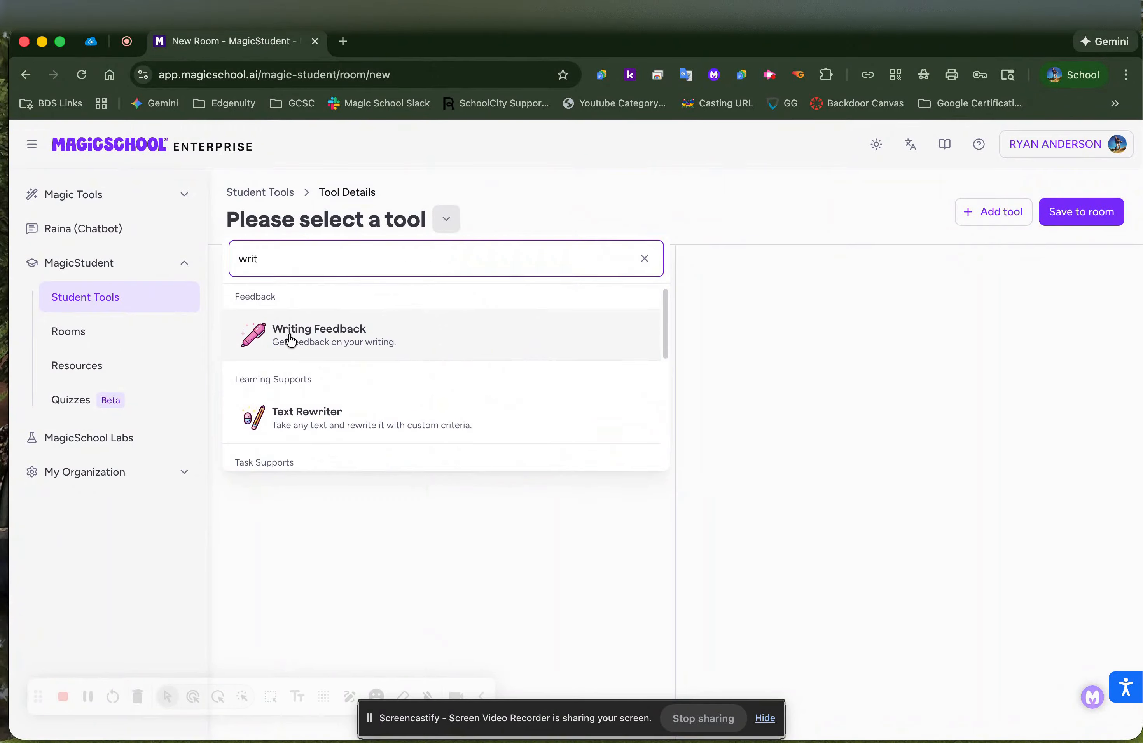
key(BackSpace)
key(BackSpace)
key(BackSpace)
key(BackSpace)
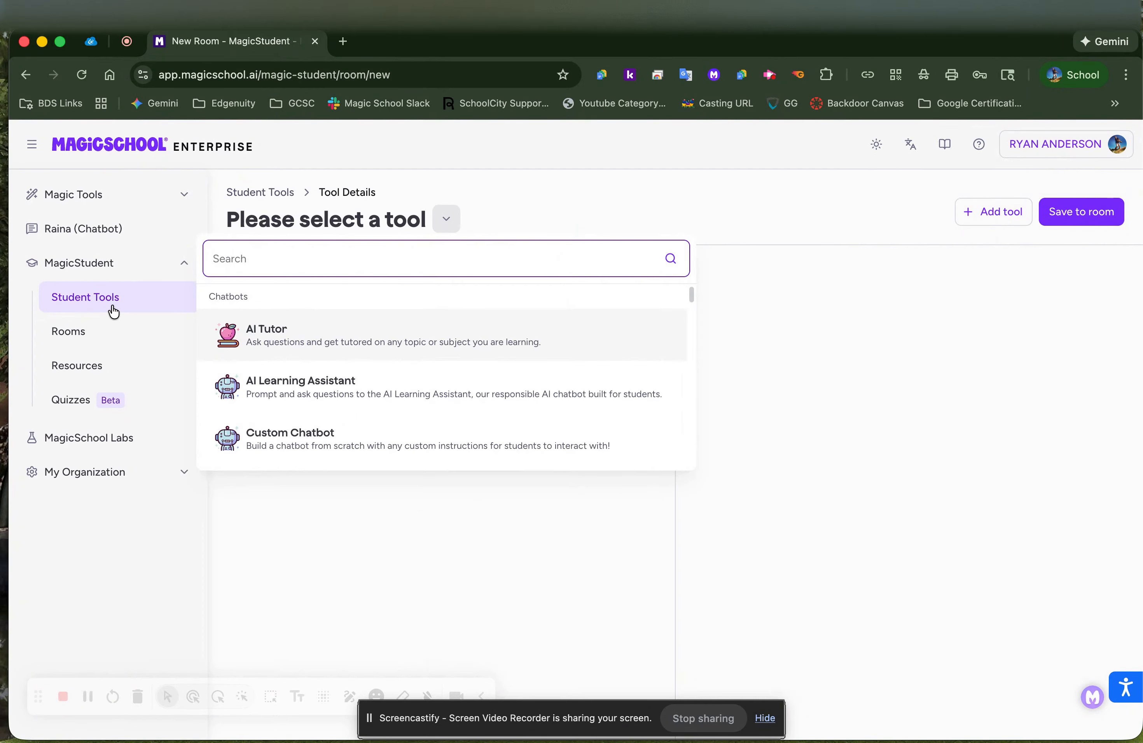
scroll(367, 407, down, 5)
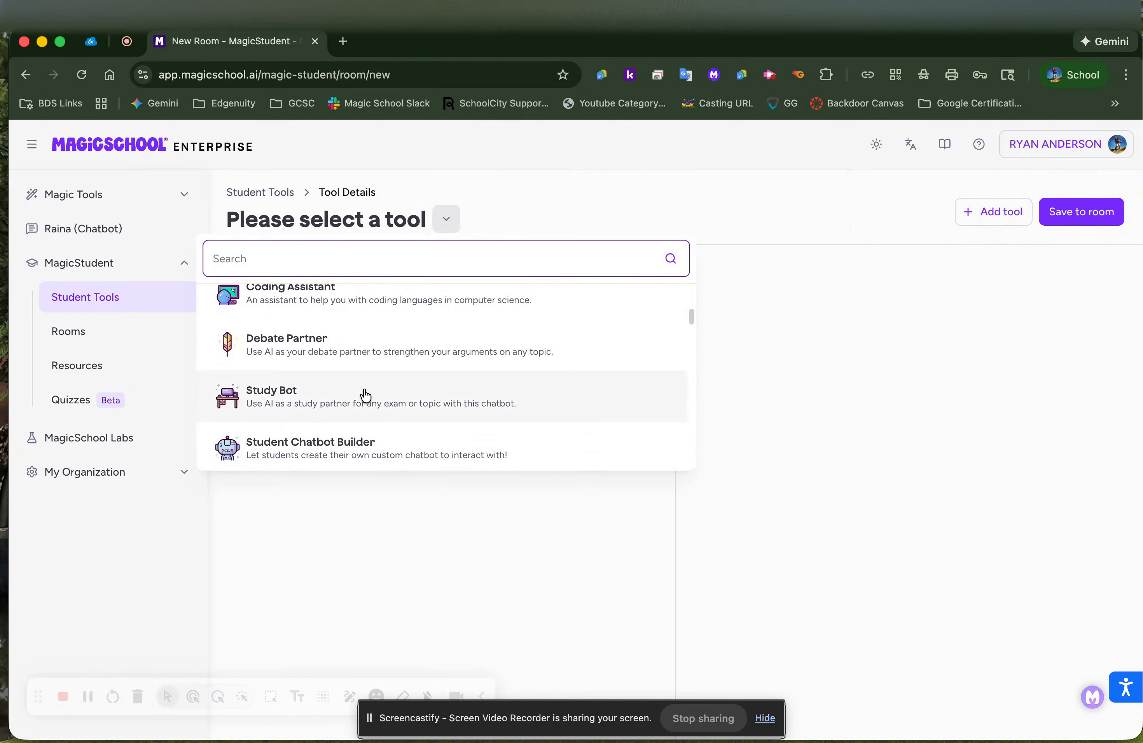
scroll(398, 383, down, 5)
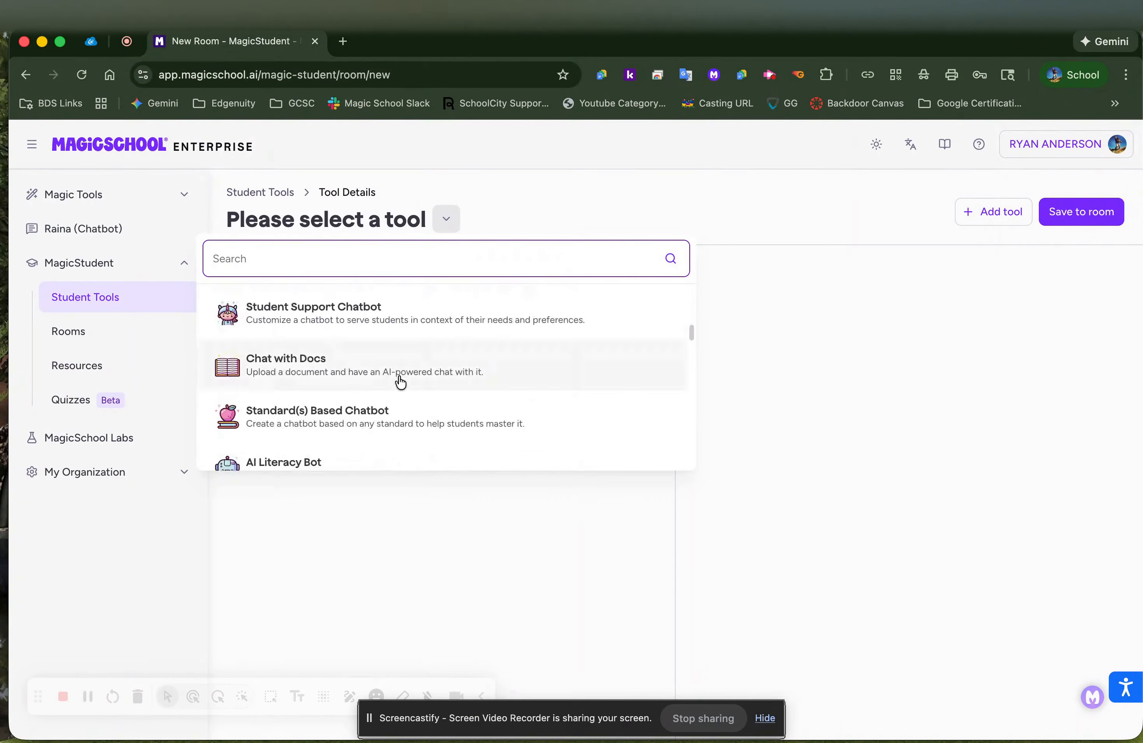
scroll(399, 382, down, 5)
scroll(399, 381, up, 6)
text(w)
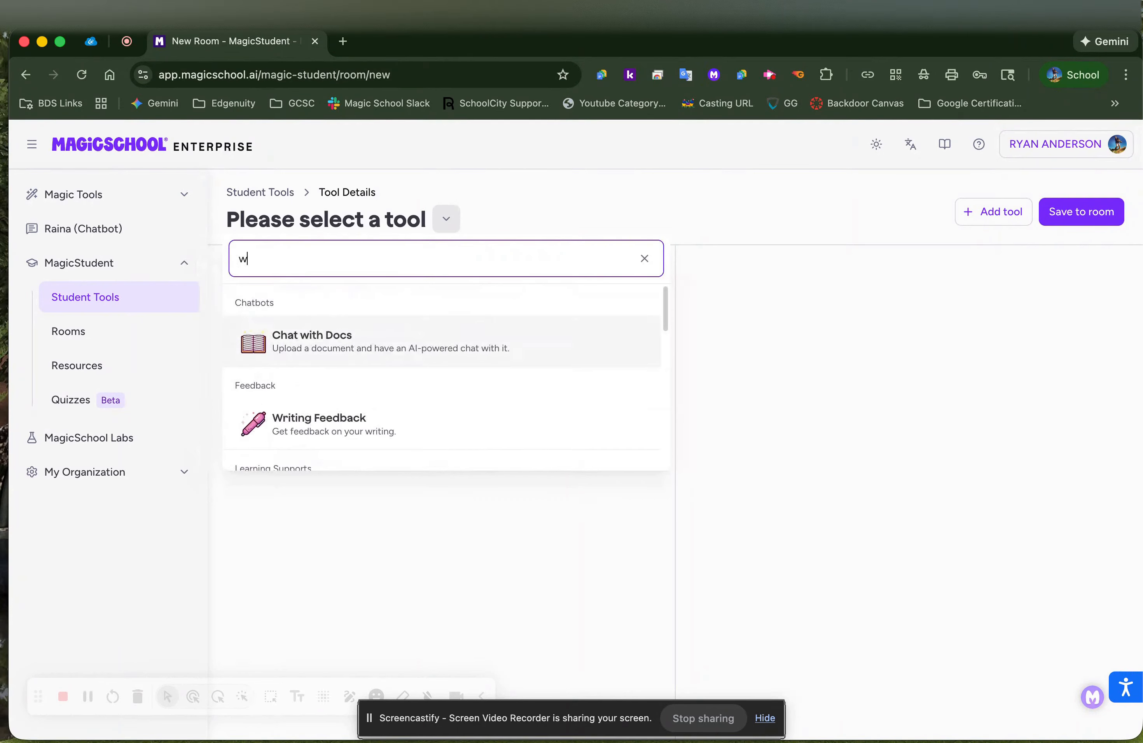
text(rit)
click(320, 344)
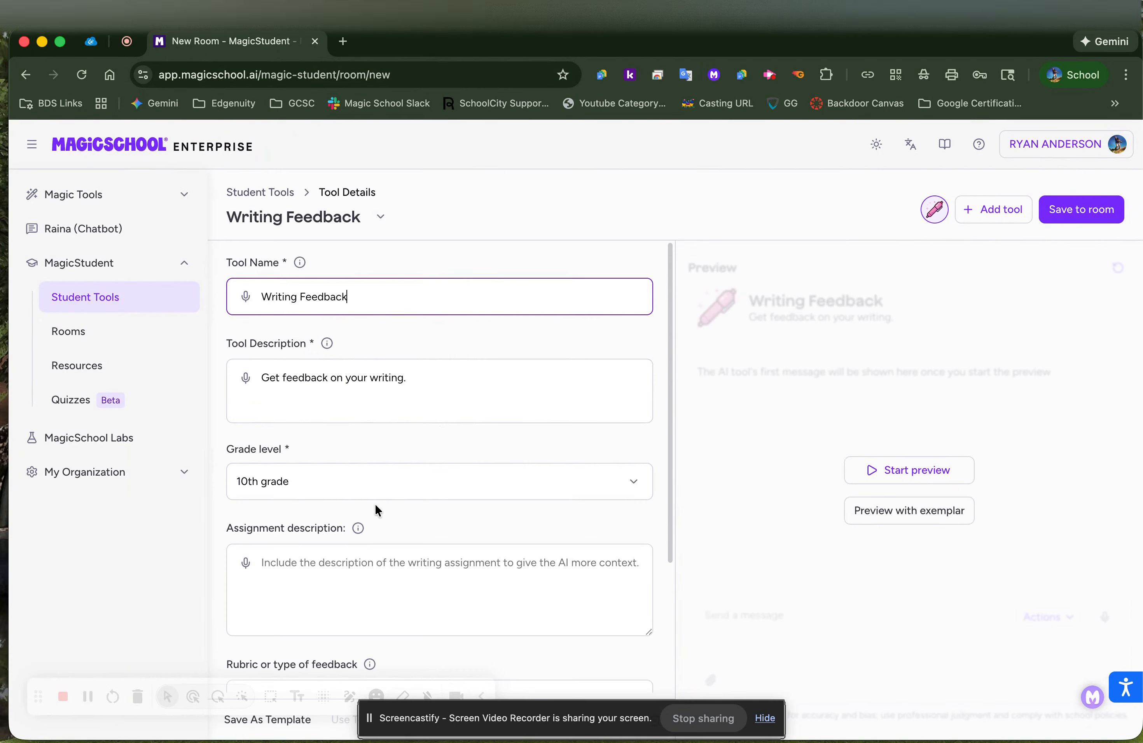
scroll(377, 478, down, 4)
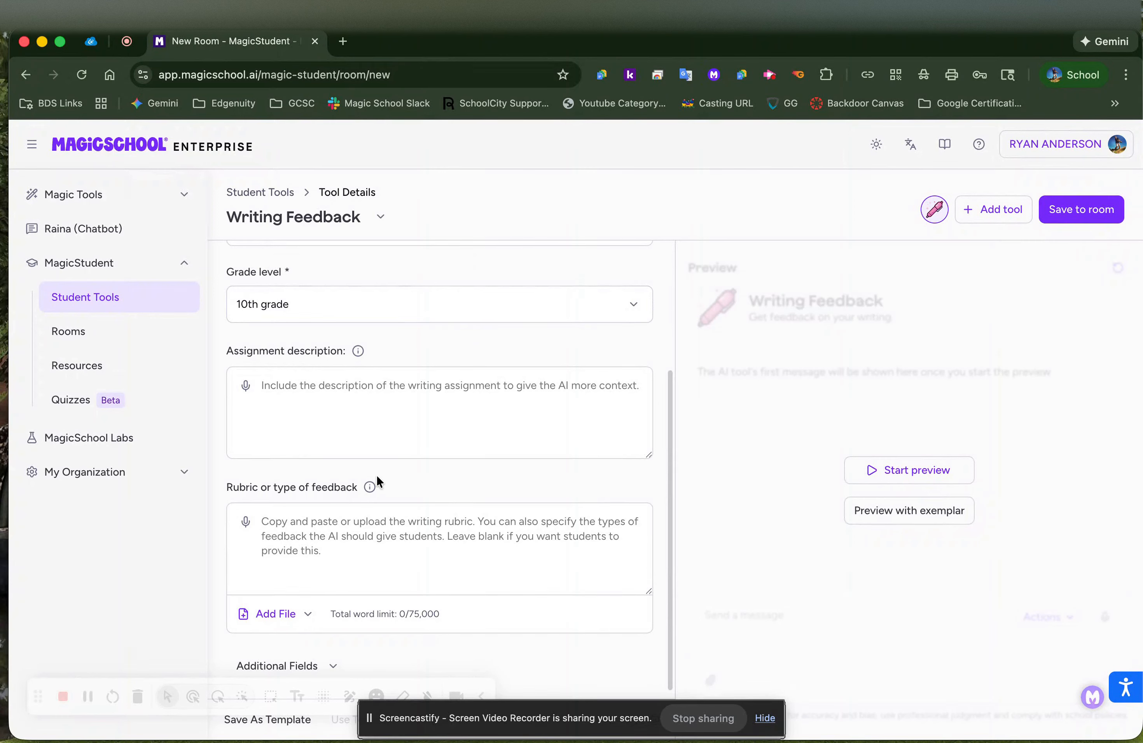
scroll(388, 437, up, 4)
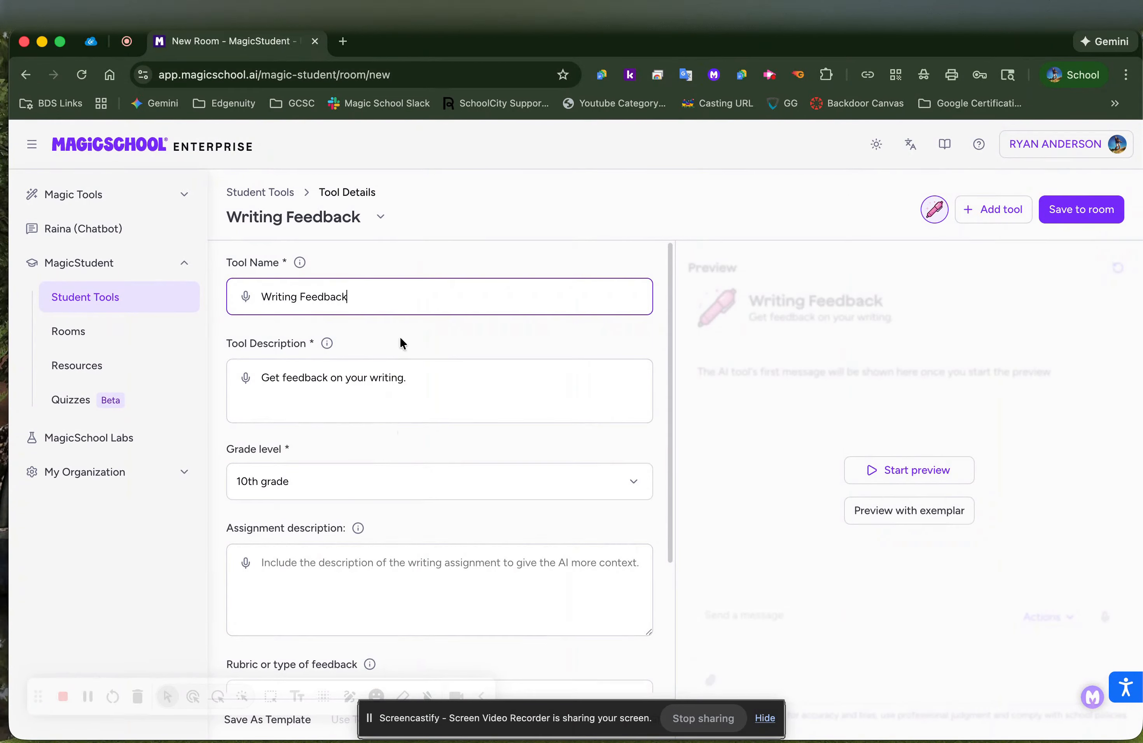
scroll(383, 538, down, 1)
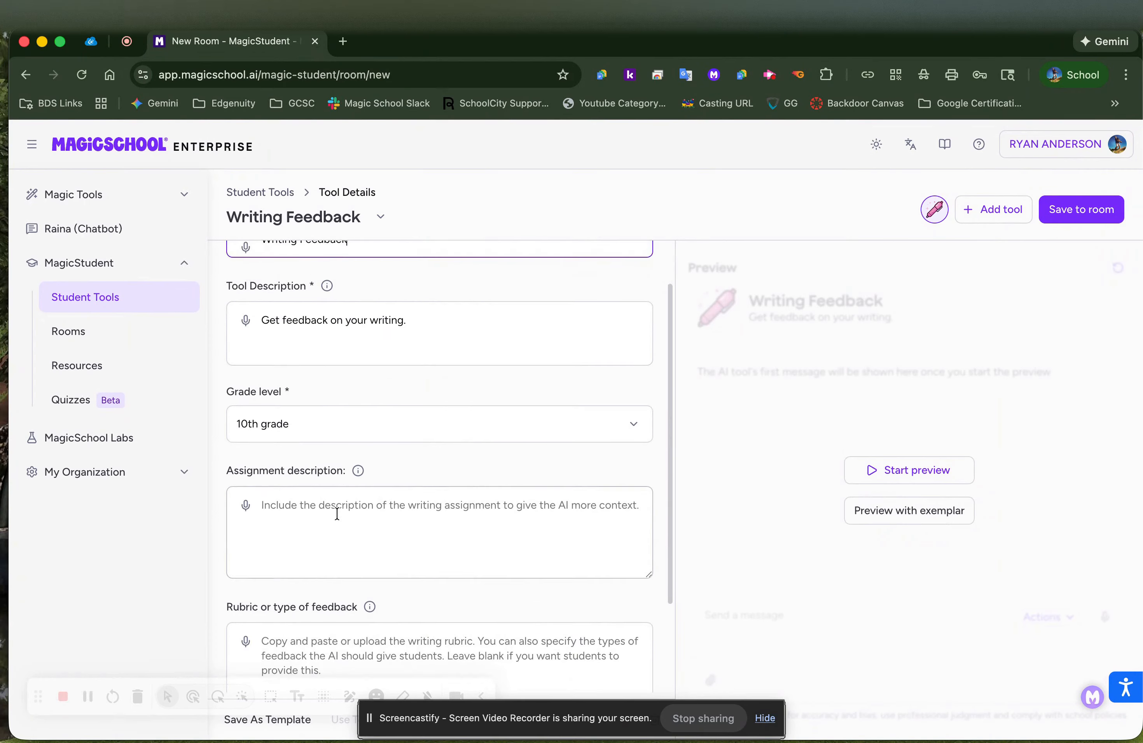
scroll(400, 451, up, 1)
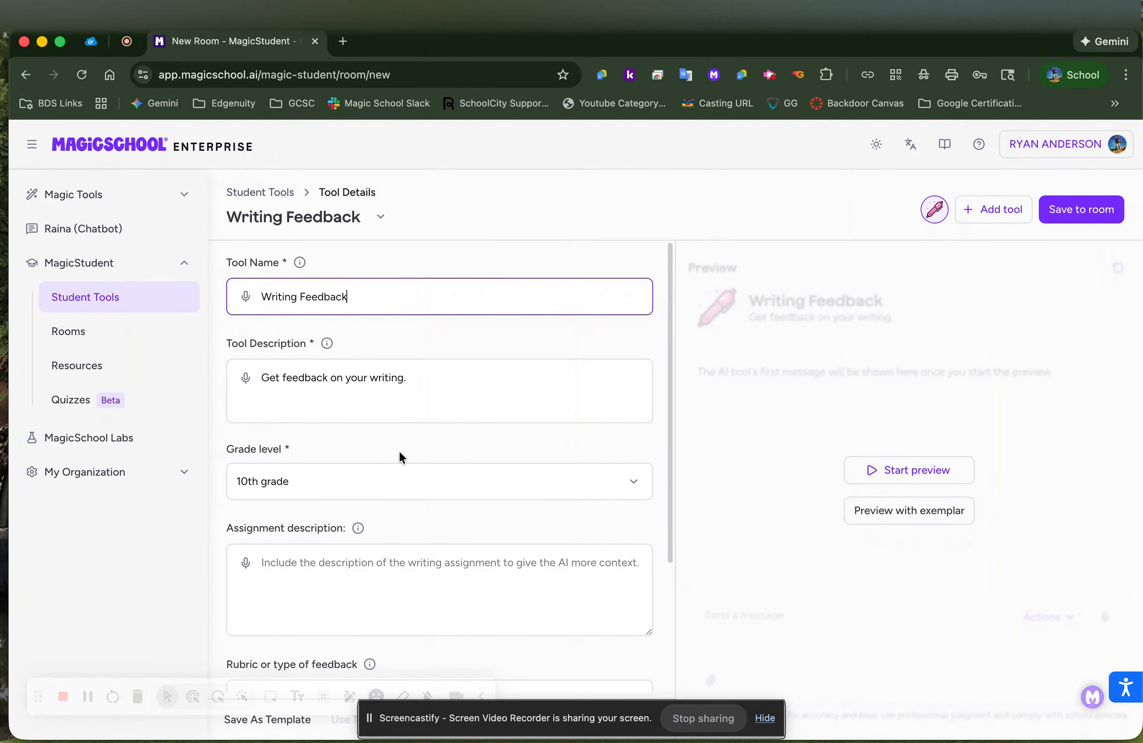
scroll(384, 529, down, 3)
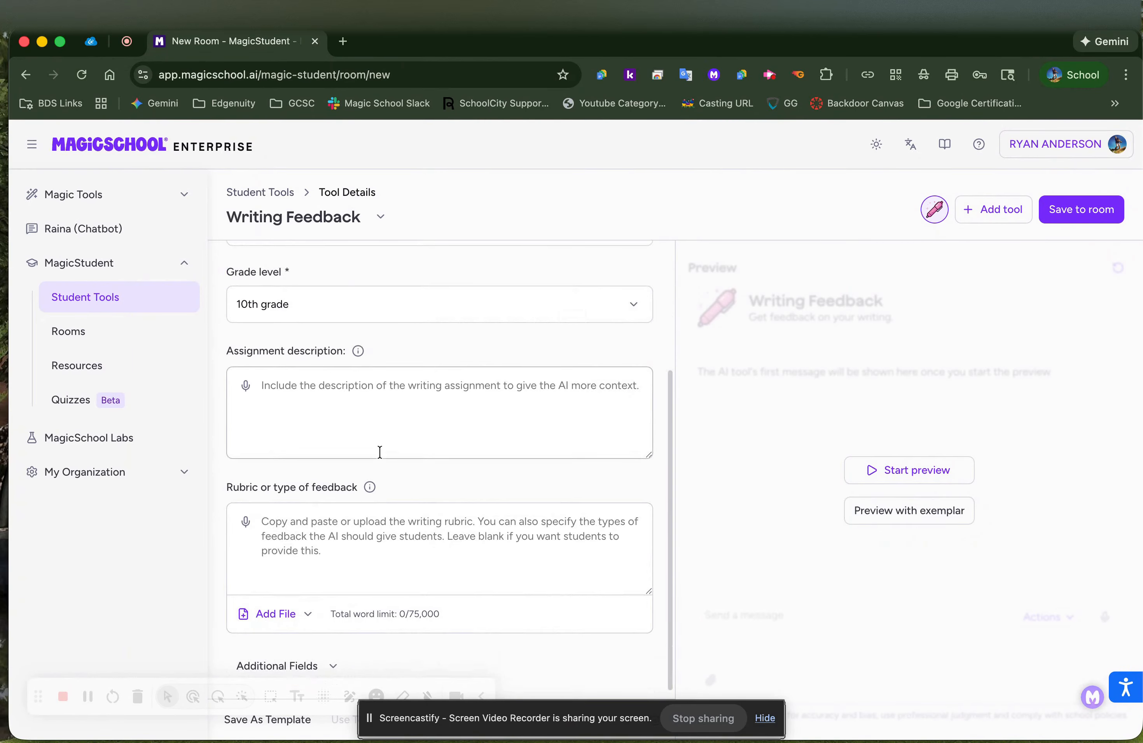
click(341, 536)
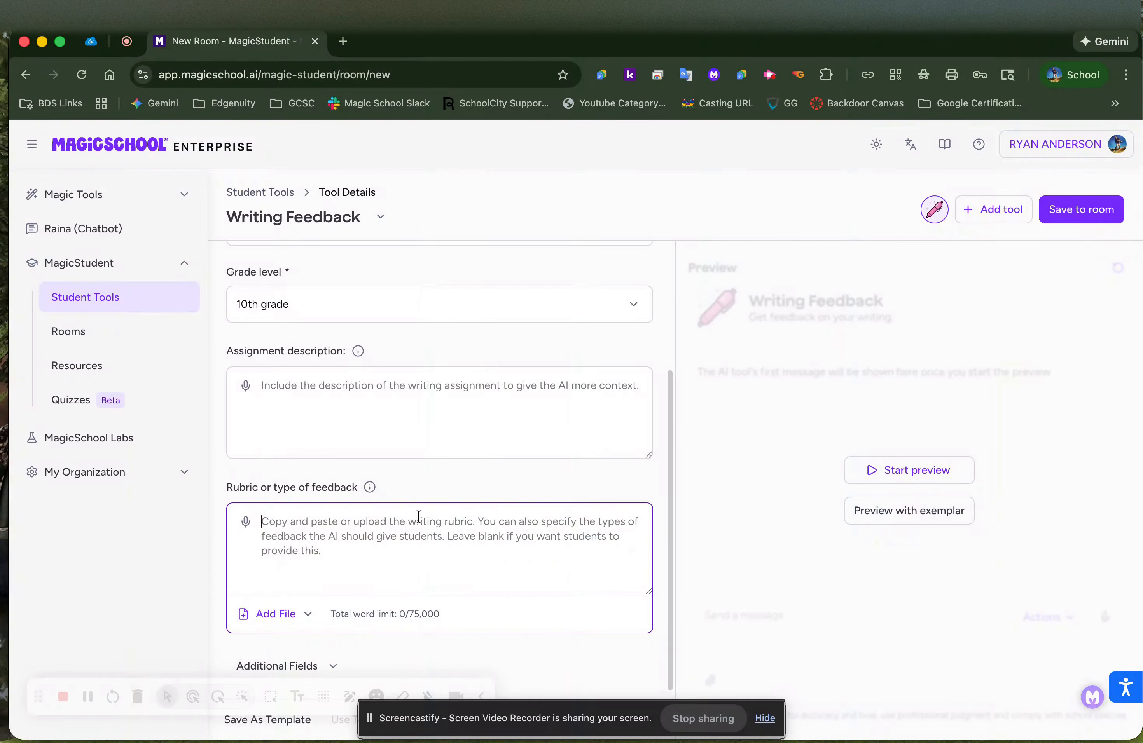
In a new Student Tools tab, open the Online School Opinion Writing room's actions menu
right_click(100, 304)
click(108, 305)
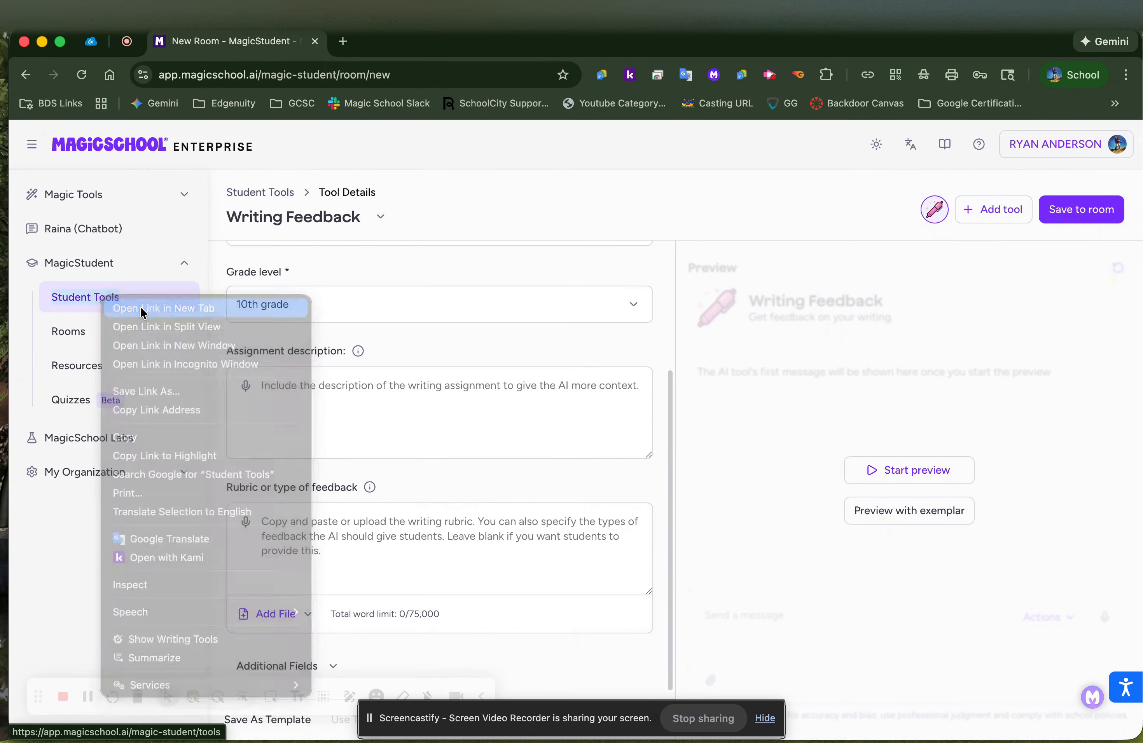
click(374, 46)
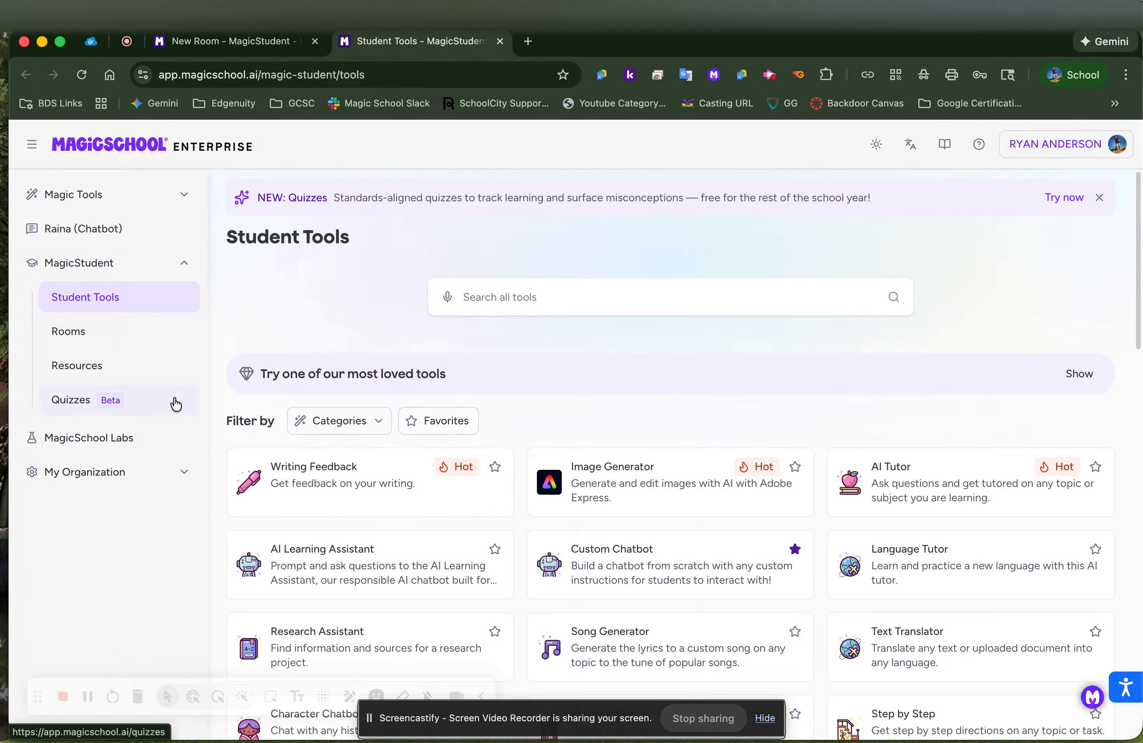
click(86, 336)
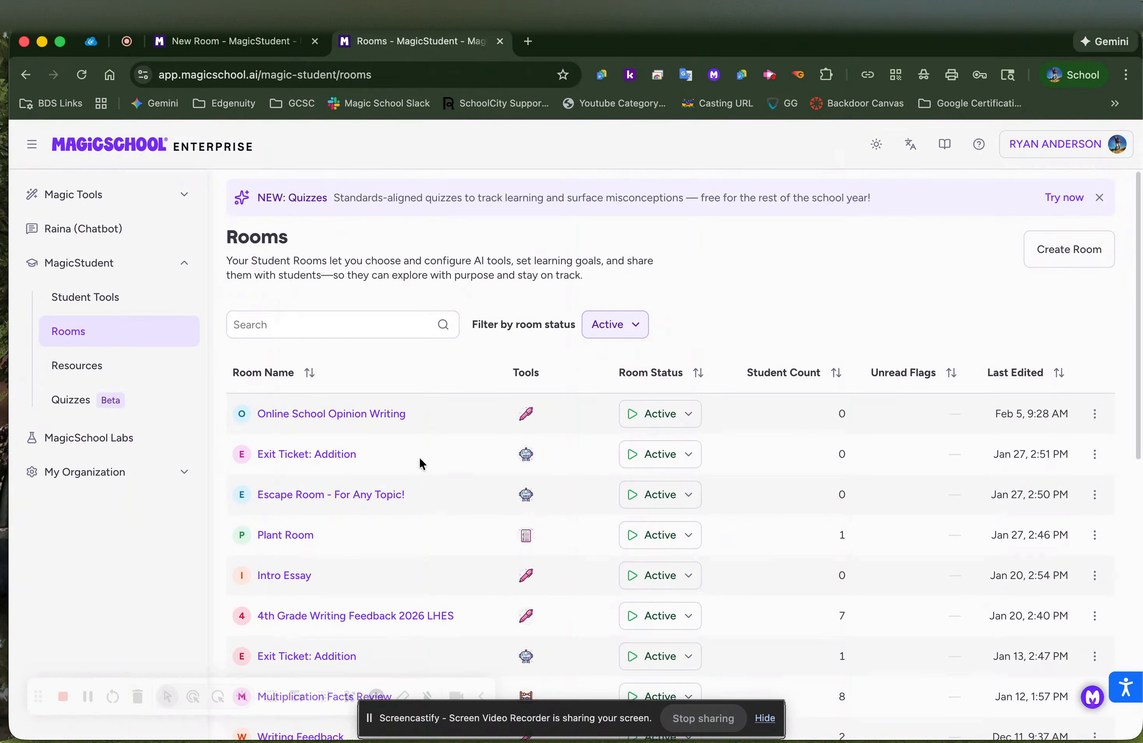
click(375, 415)
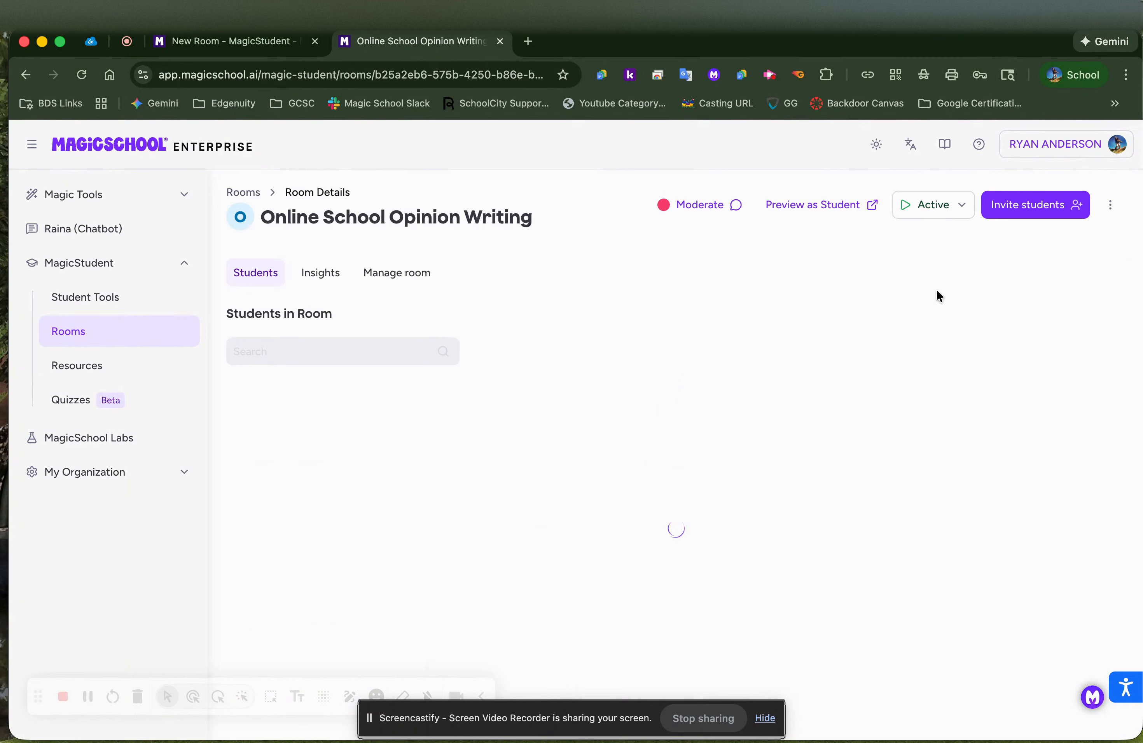
click(1111, 204)
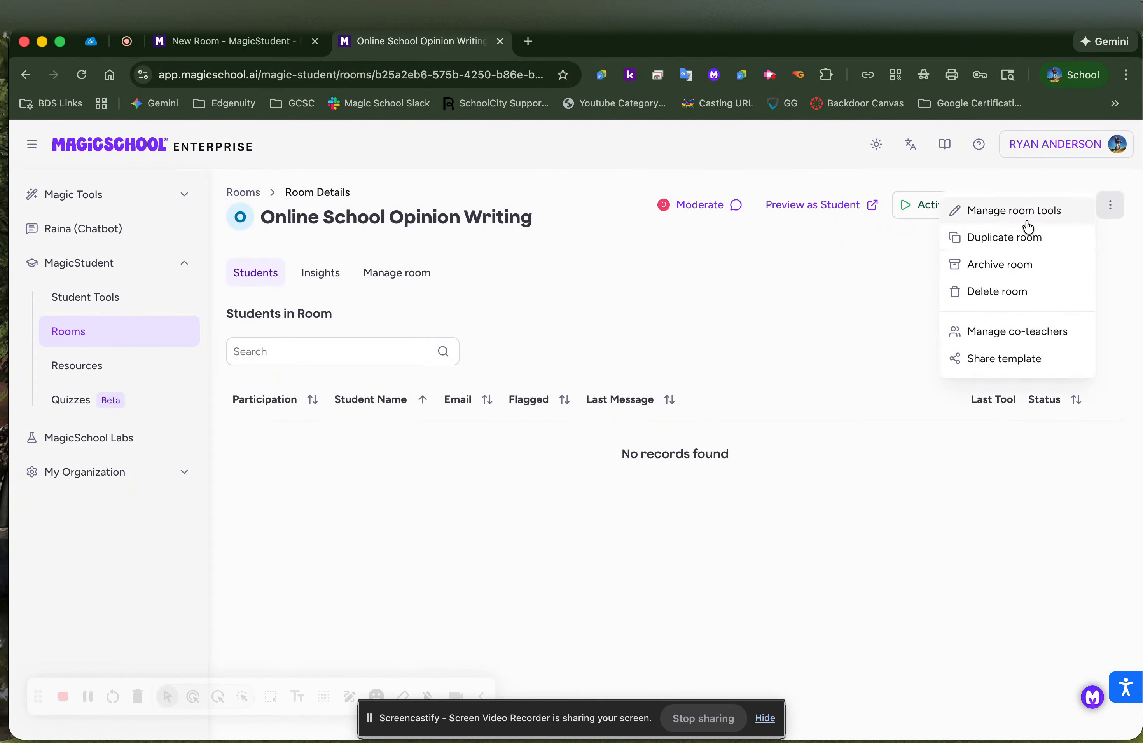
Copy the existing room's tool description into the new form's assignment description
click(1012, 210)
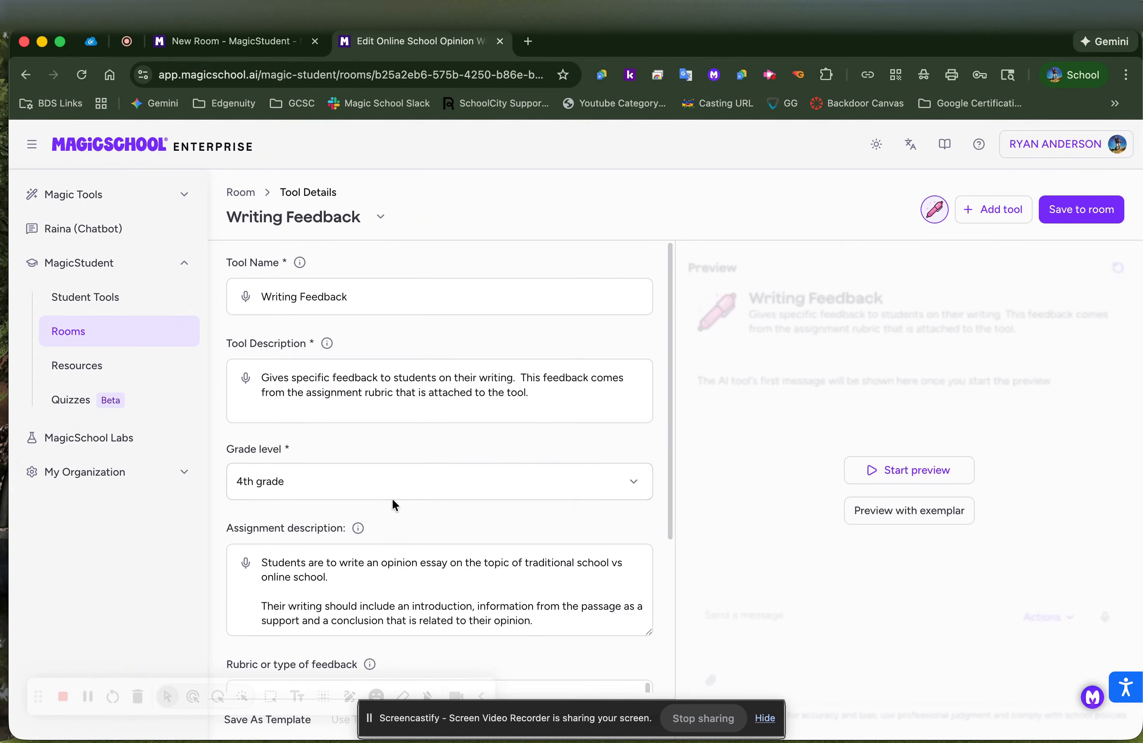
scroll(380, 464, down, 5)
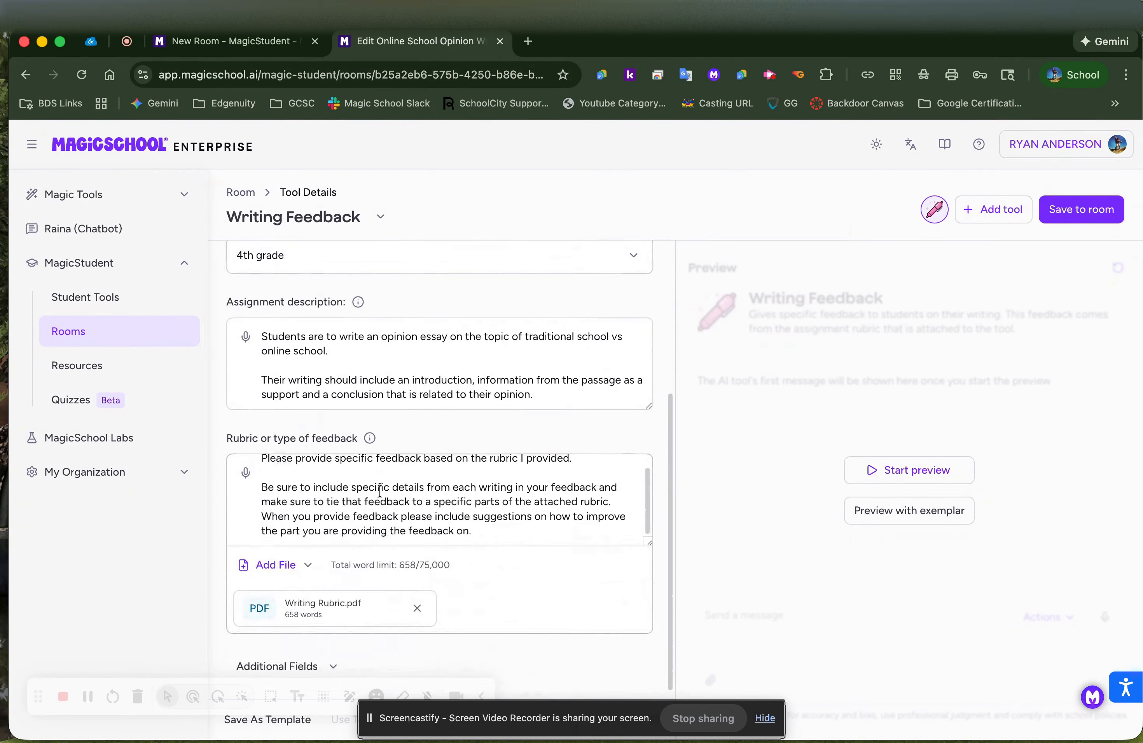
scroll(380, 491, up, 6)
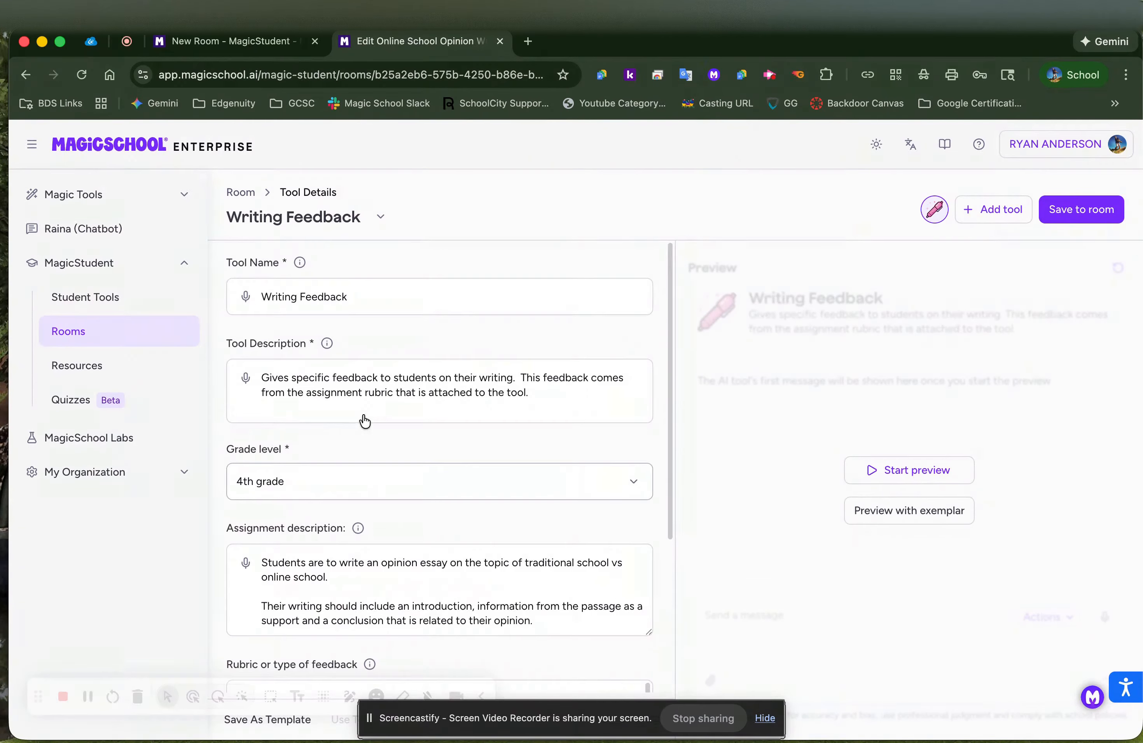
triple_click(369, 393)
key(super+c)
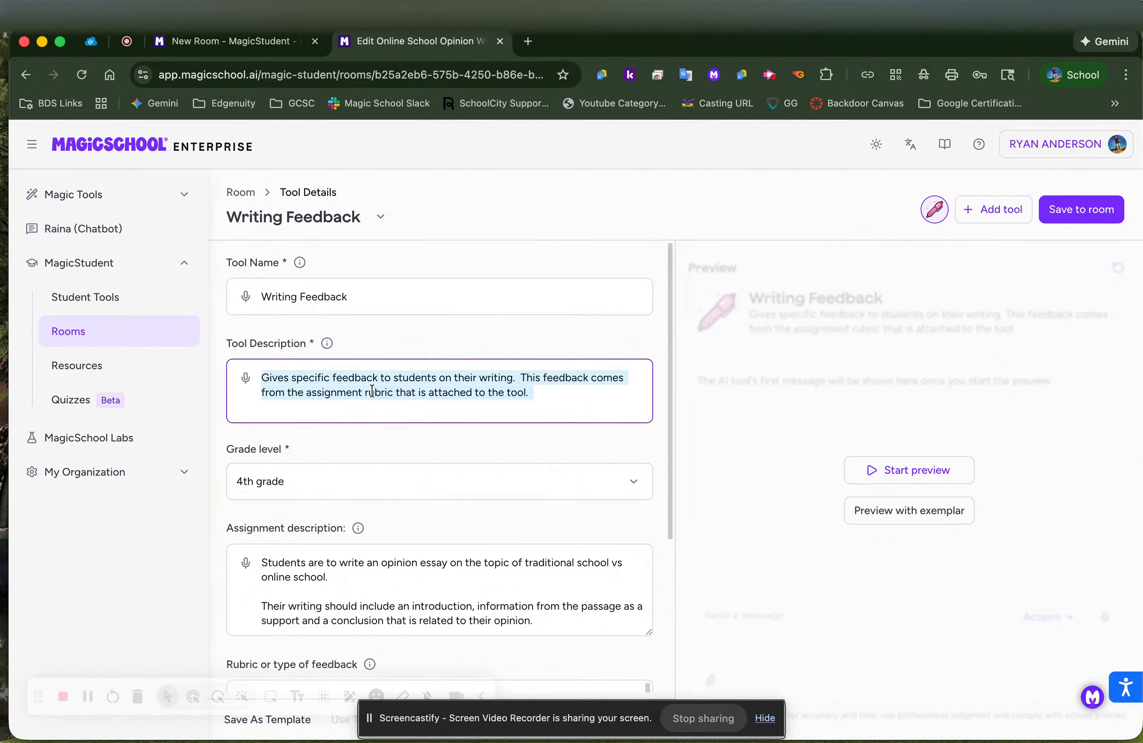
click(227, 41)
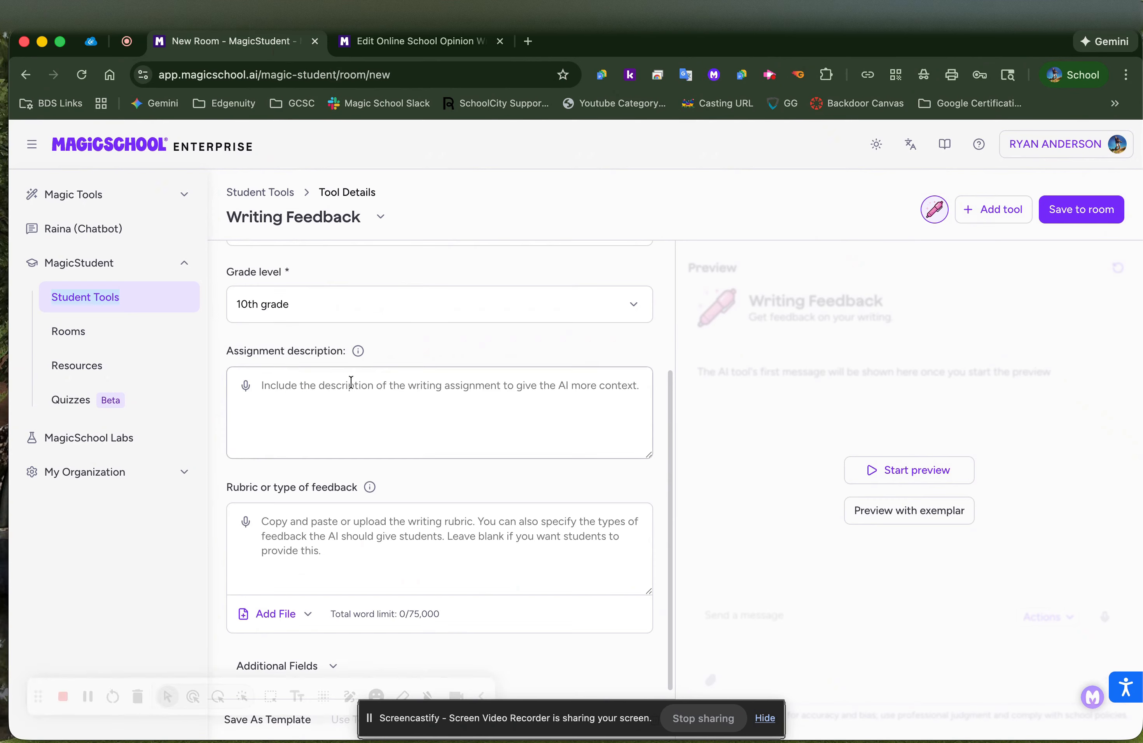
click(350, 400)
key(super+v)
Copy the existing room's assignment description into the new form's rubric box
click(358, 537)
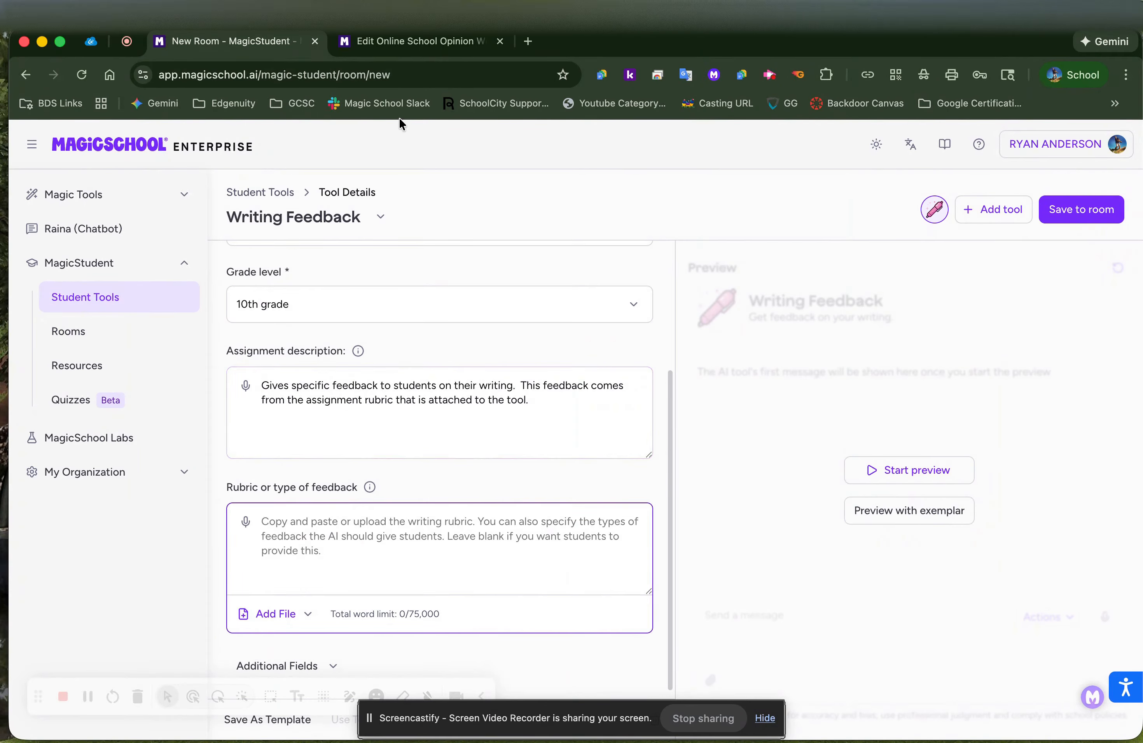
click(396, 42)
scroll(386, 448, down, 3)
click(380, 505)
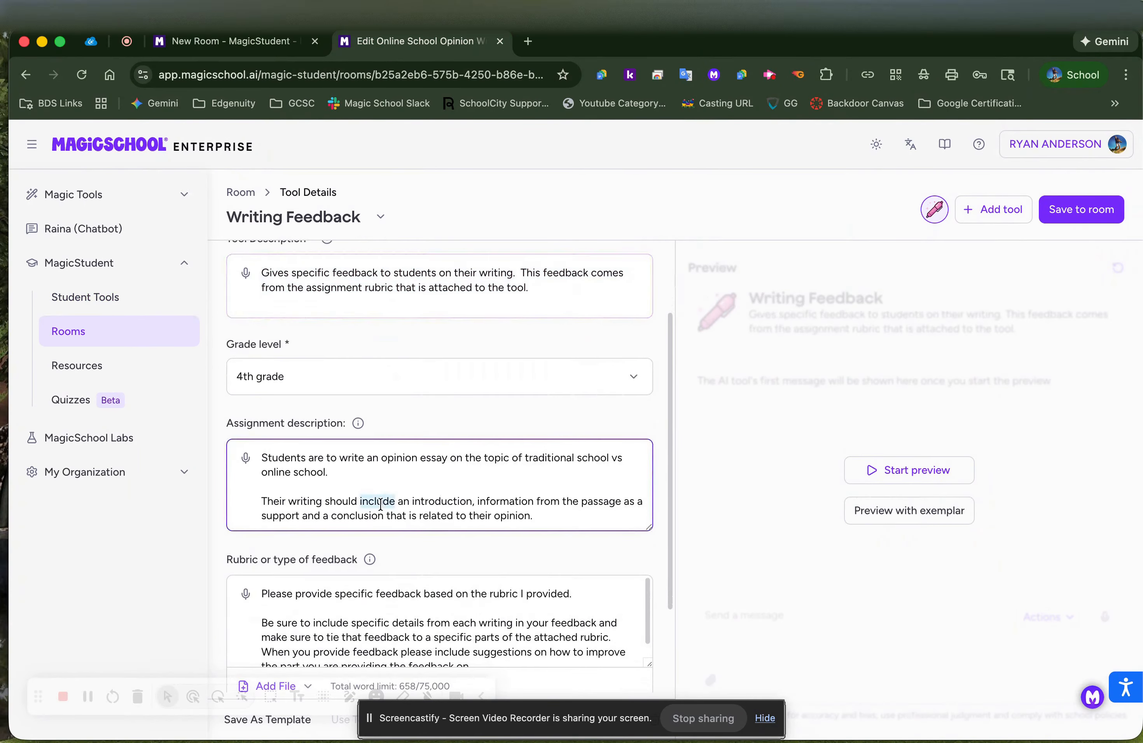
key(super+a)
key(super+c)
click(268, 41)
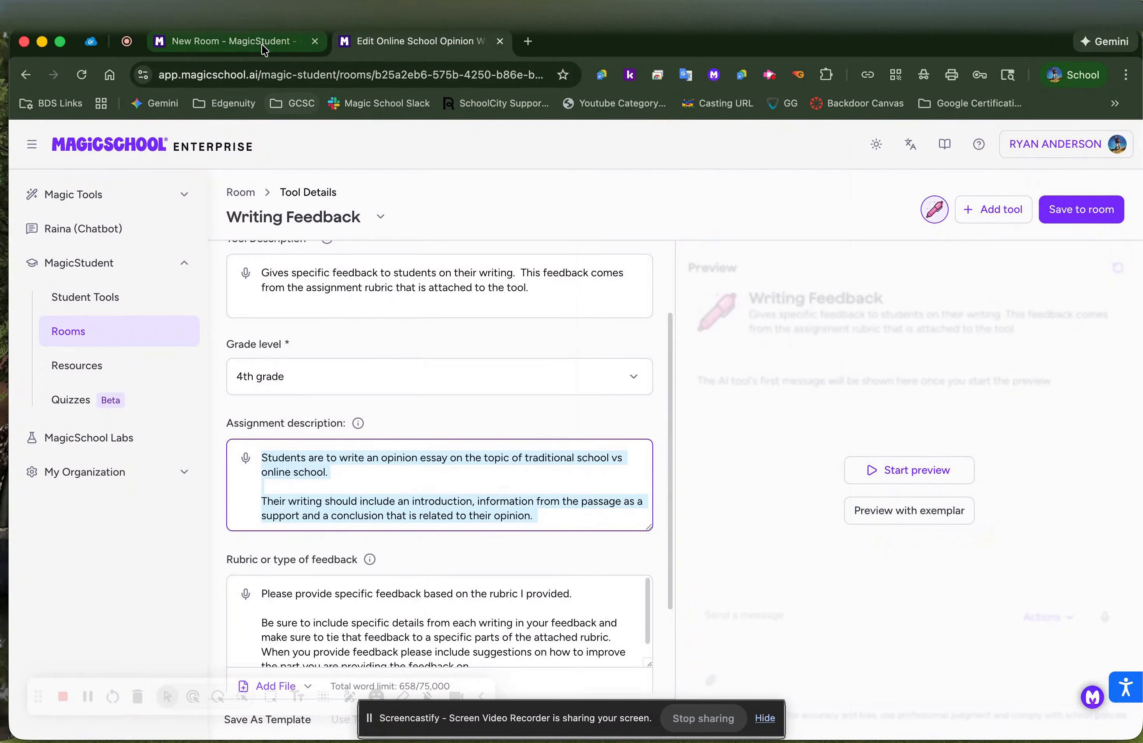
key(super+v)
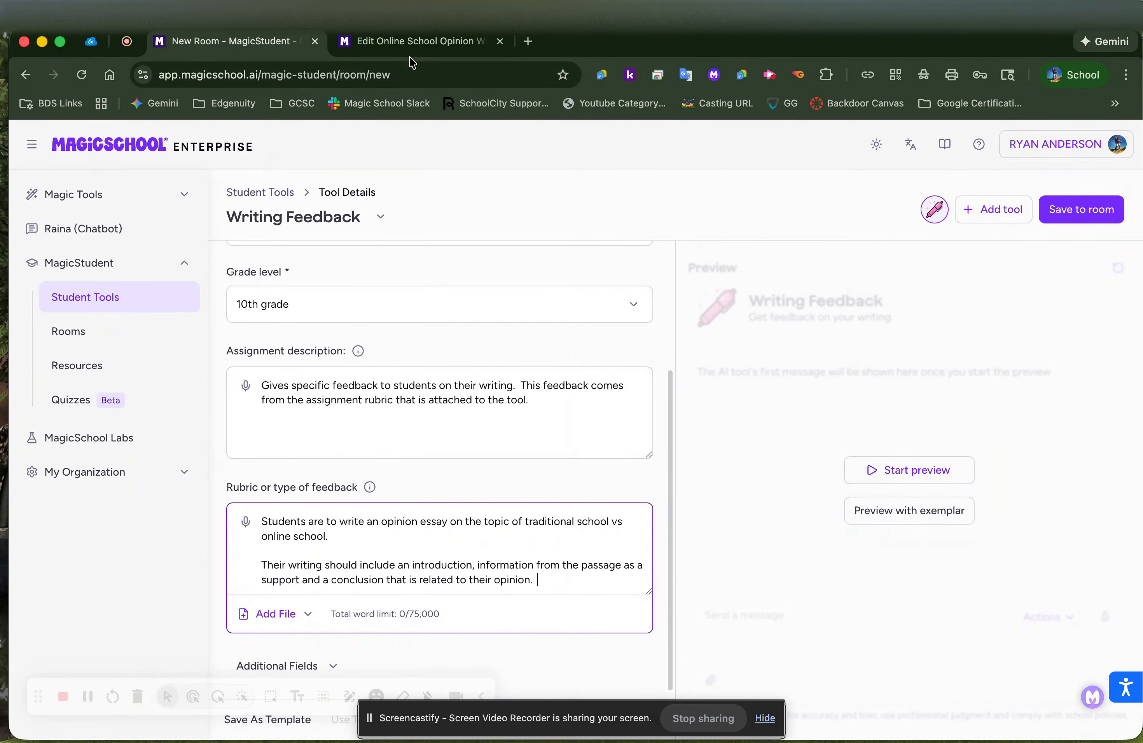
Copy the existing rubric text into the new form's learning objective field
click(410, 42)
scroll(398, 540, down, 3)
click(395, 490)
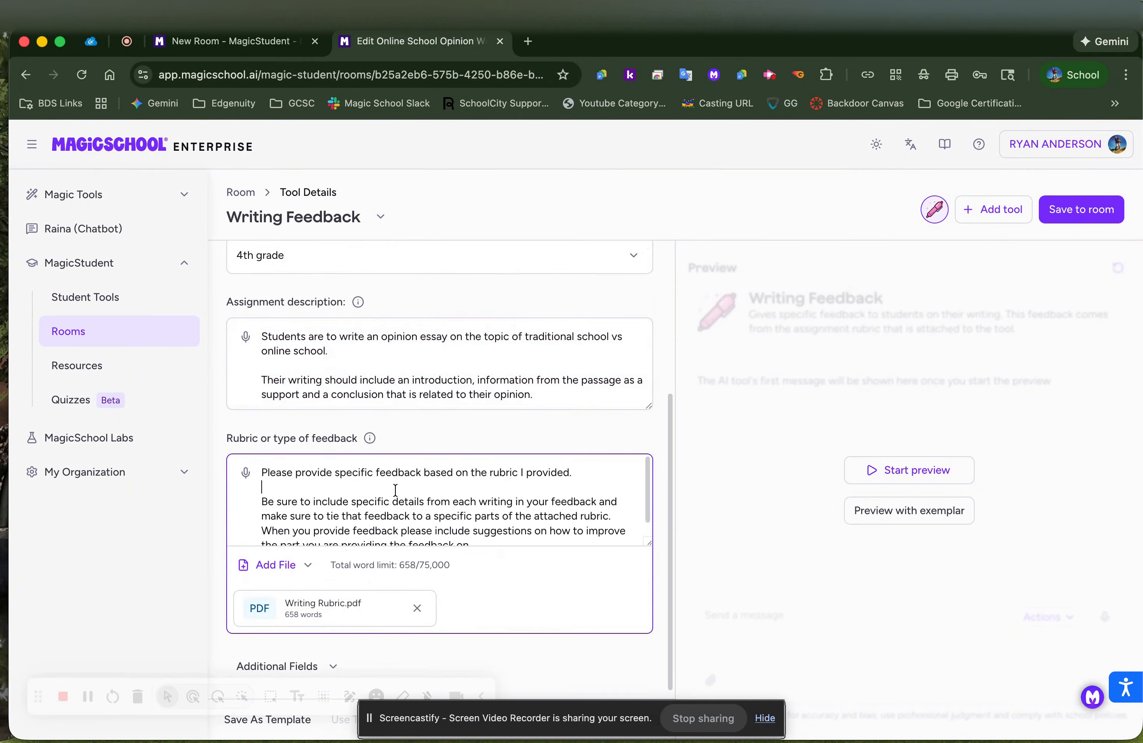
key(super+a)
key(super+c)
key(ctrl+shift+Tab)
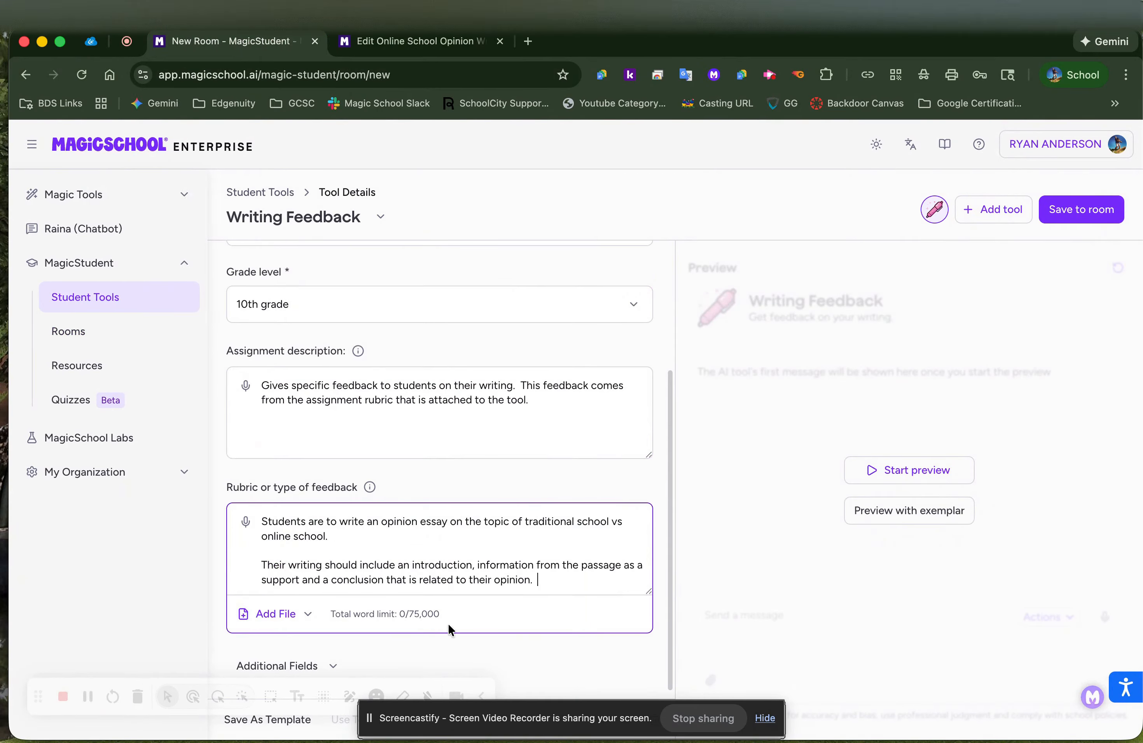
click(332, 667)
scroll(379, 597, down, 5)
click(379, 448)
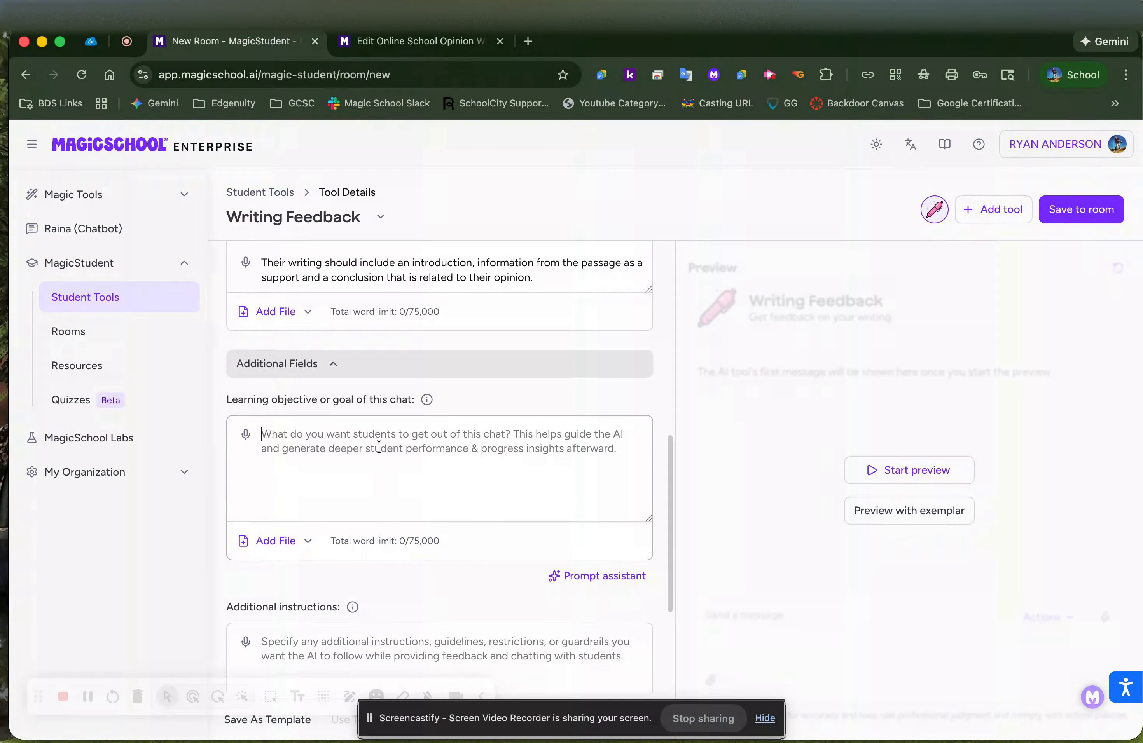
key(super+v)
Check the learning objective's file attachment options without adding a file, then review the form
scroll(644, 561, down, 4)
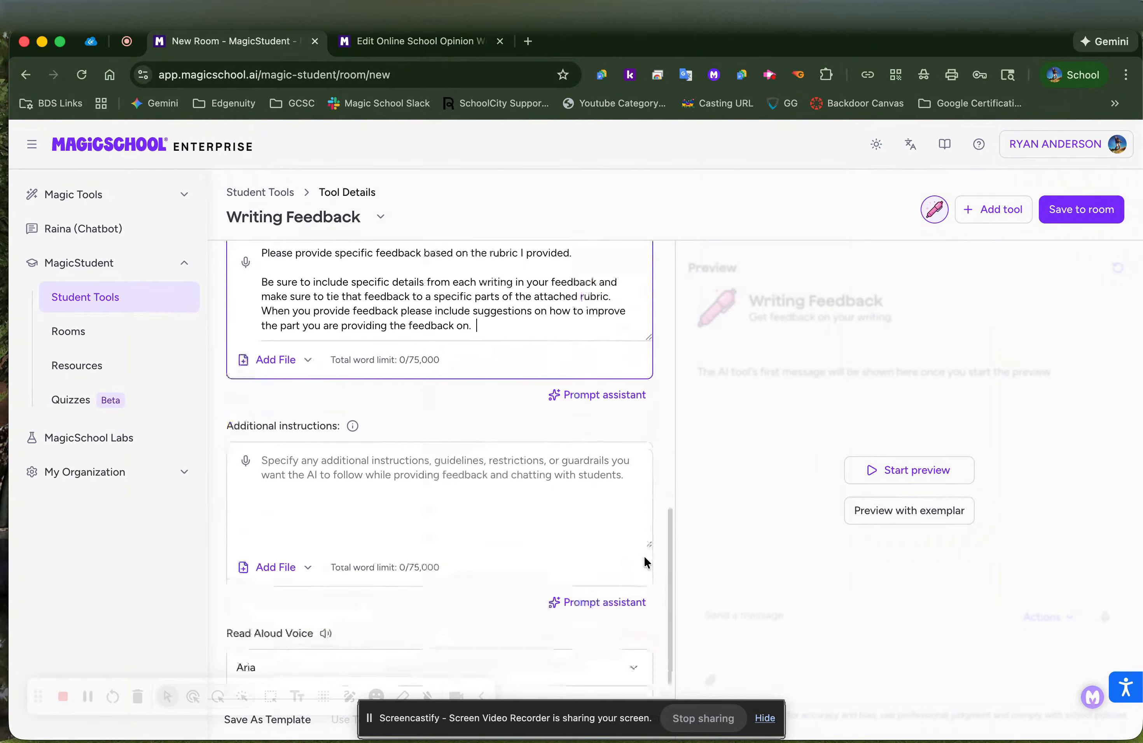
scroll(442, 391, up, 3)
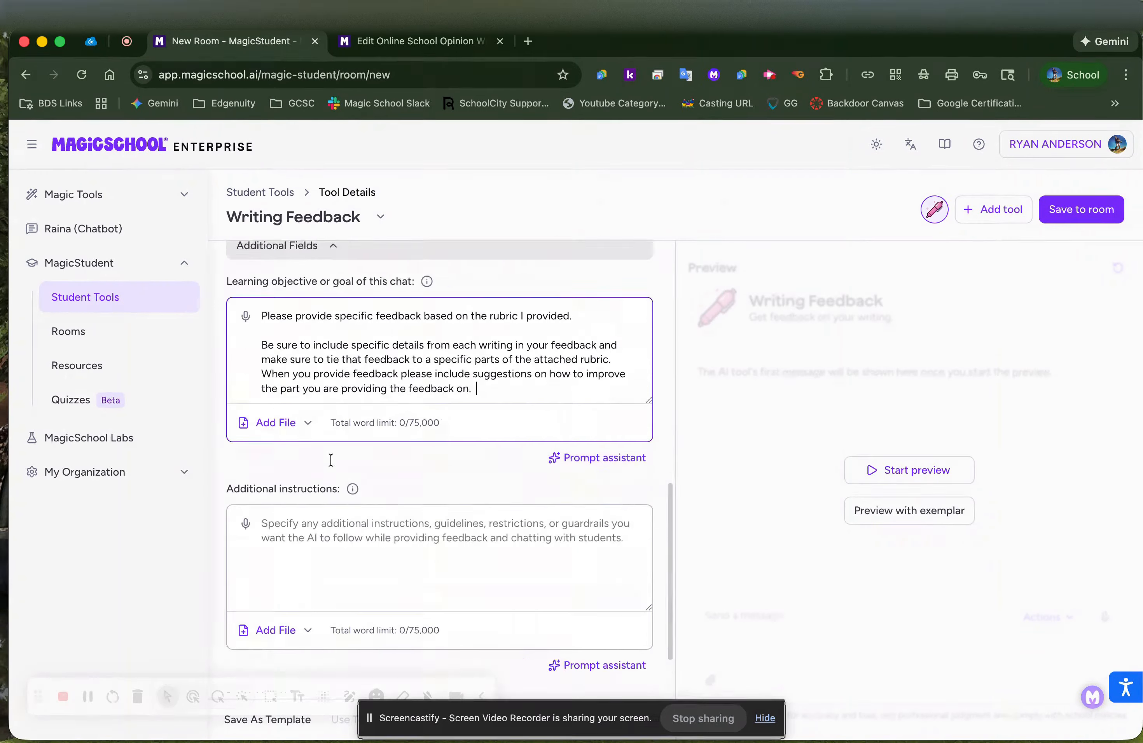
click(280, 504)
click(420, 576)
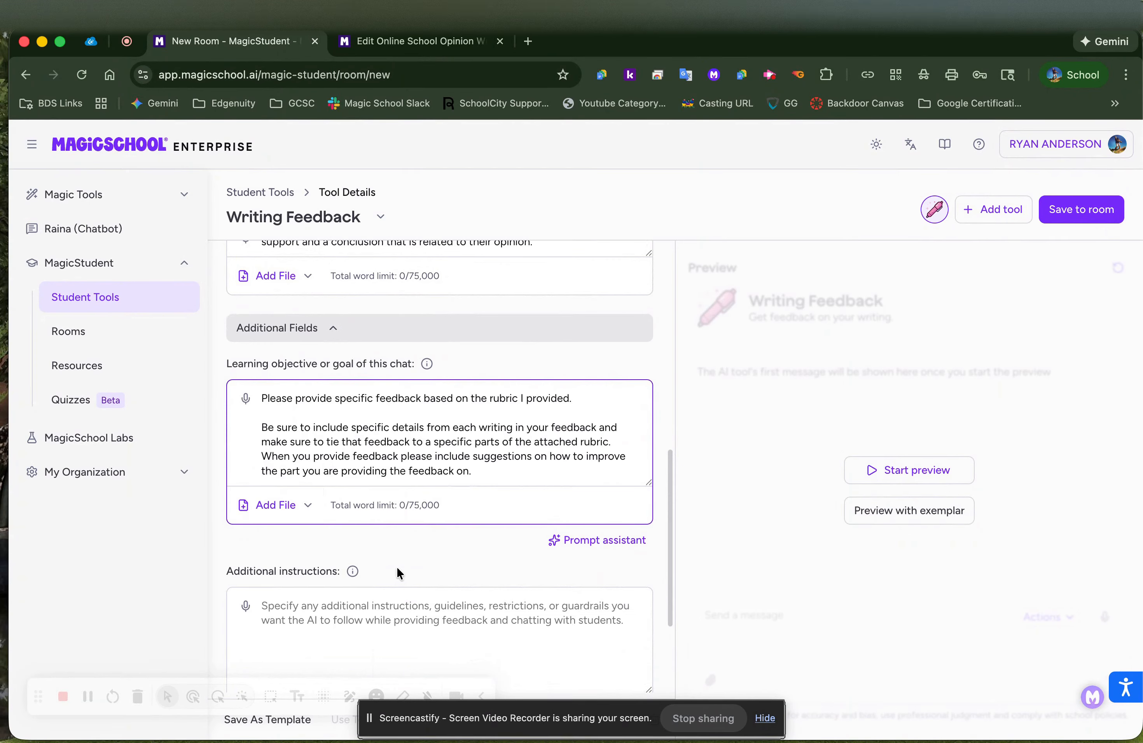
click(287, 505)
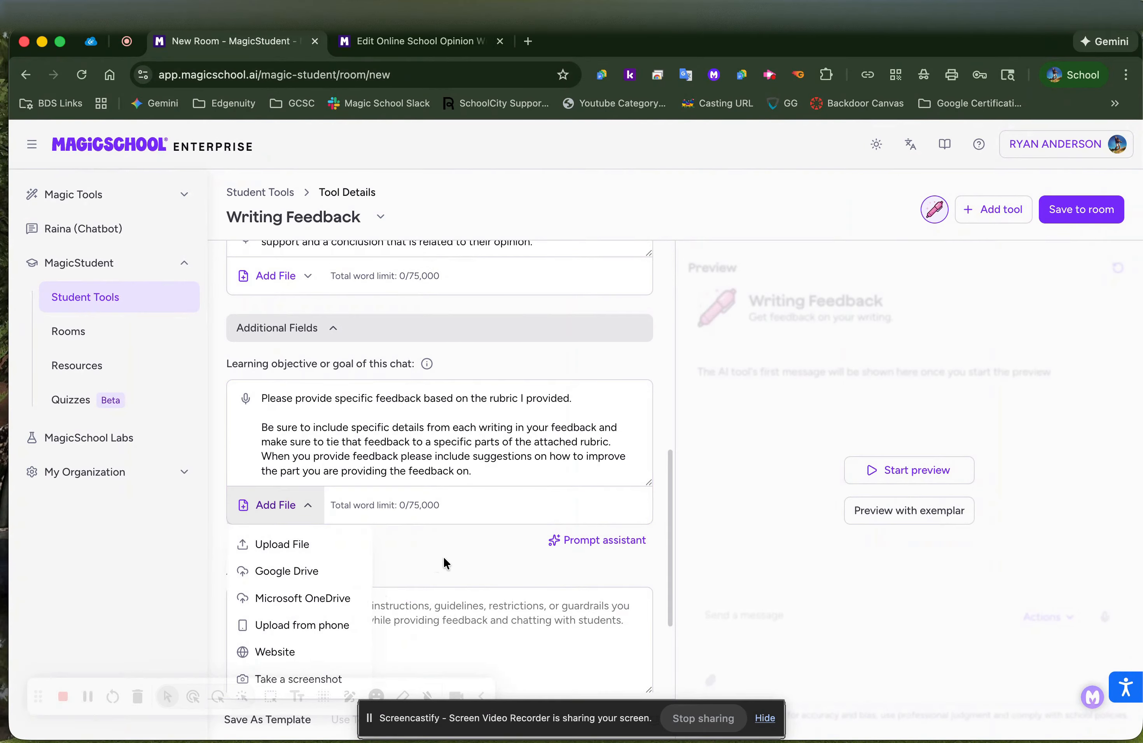
click(456, 548)
scroll(447, 481, up, 10)
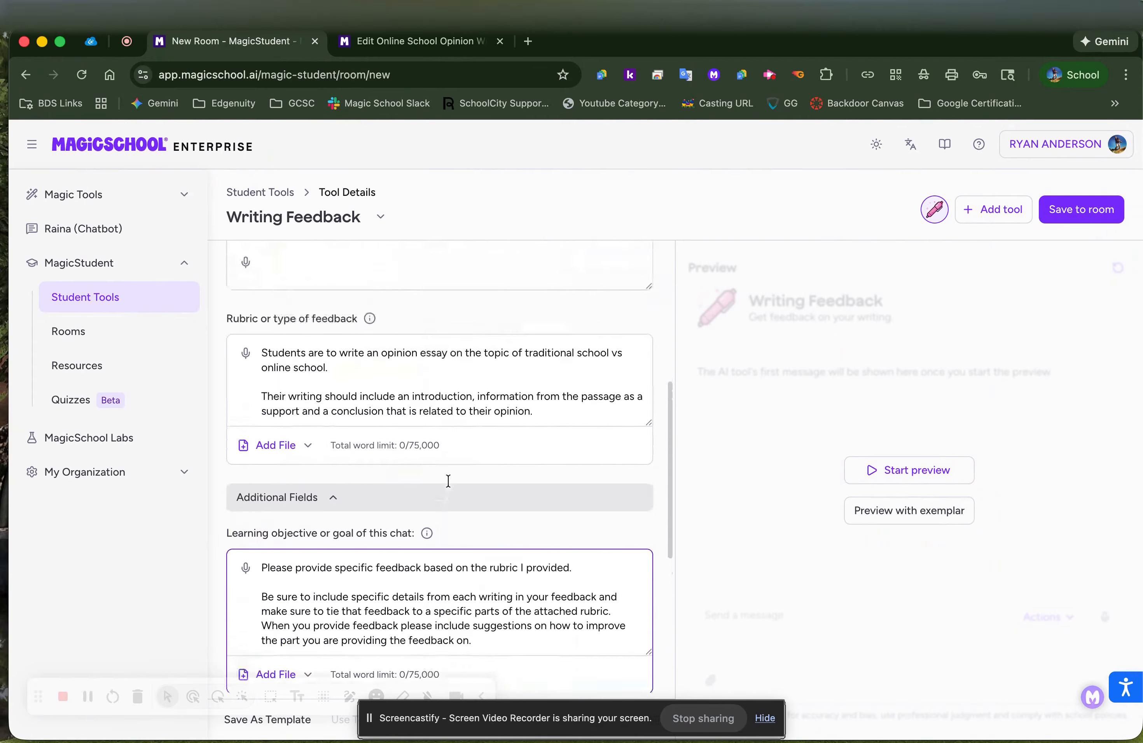
scroll(448, 479, up, 3)
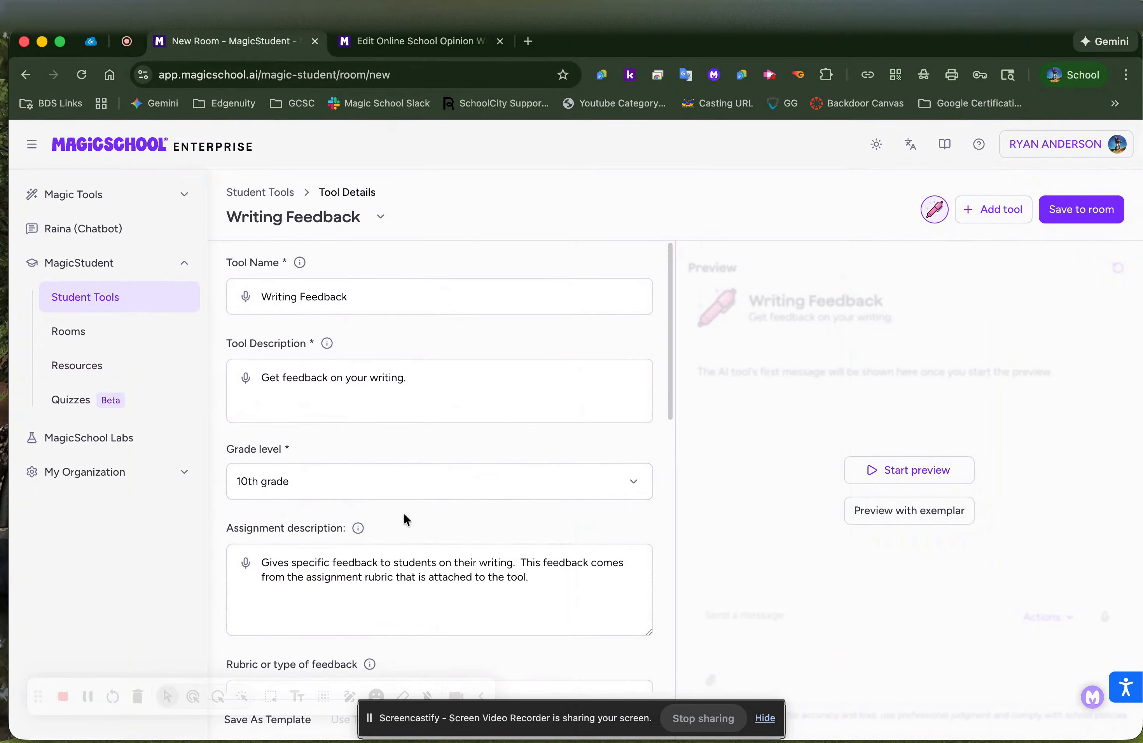
scroll(404, 457, down, 5)
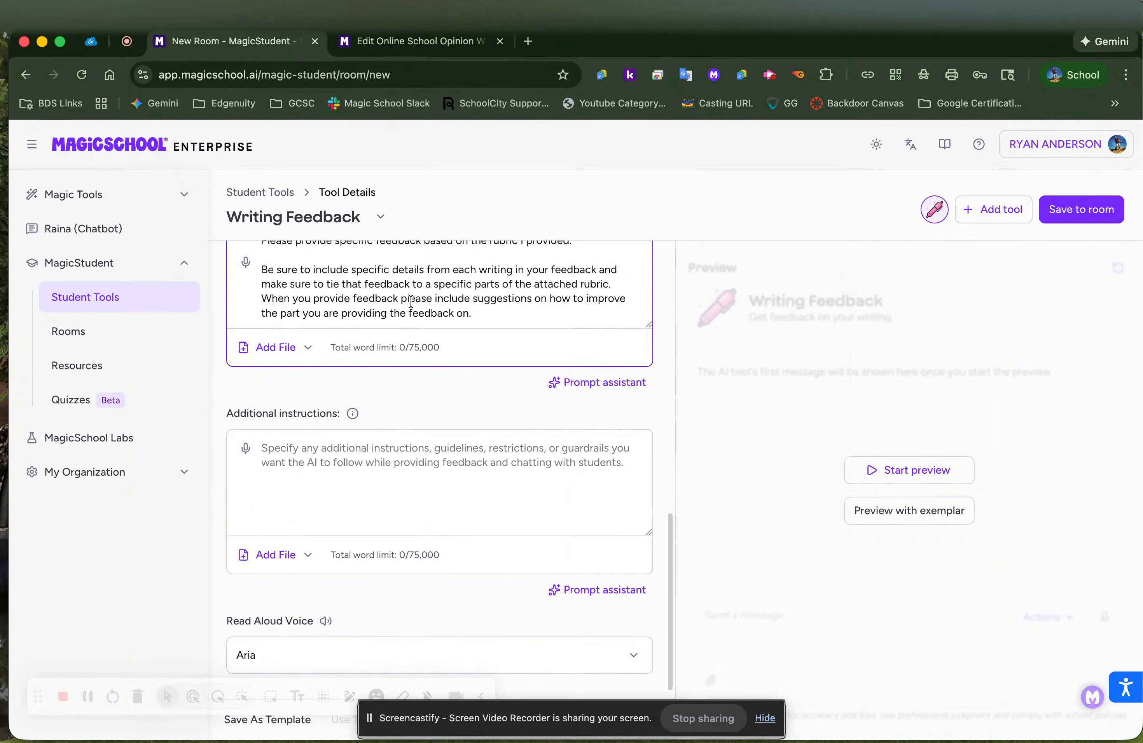
scroll(392, 579, up, 10)
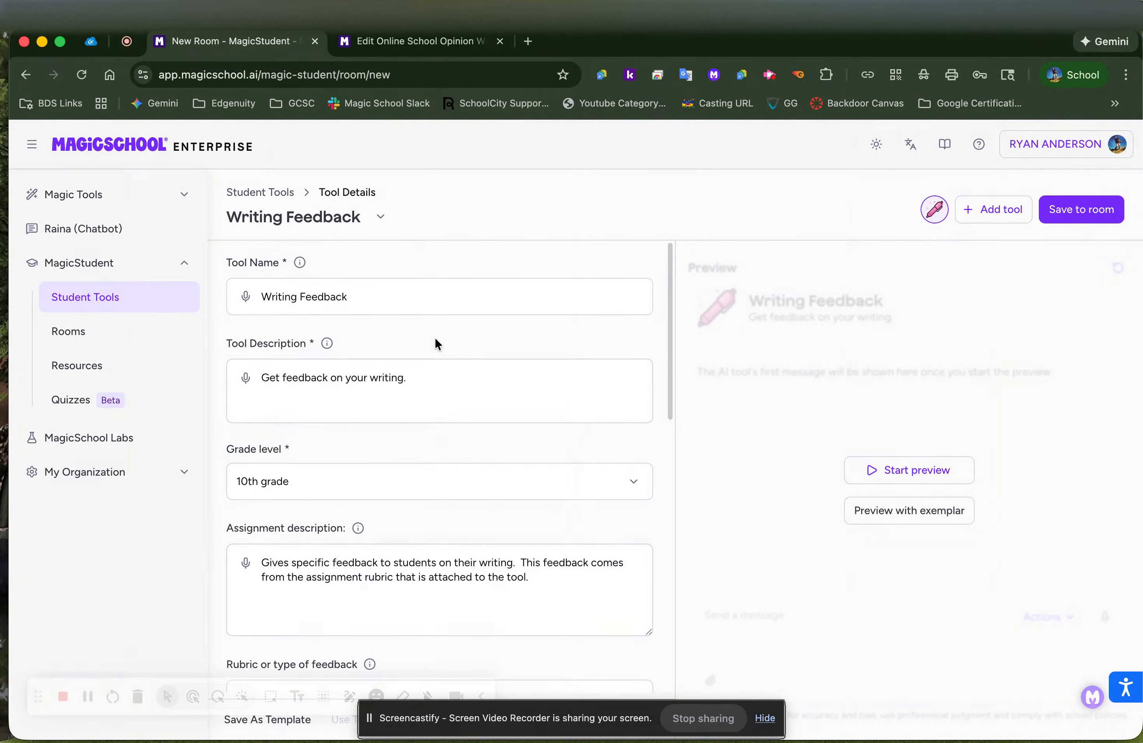
Save the tool to a room named 'Writing Feedback Example 1'
click(1077, 218)
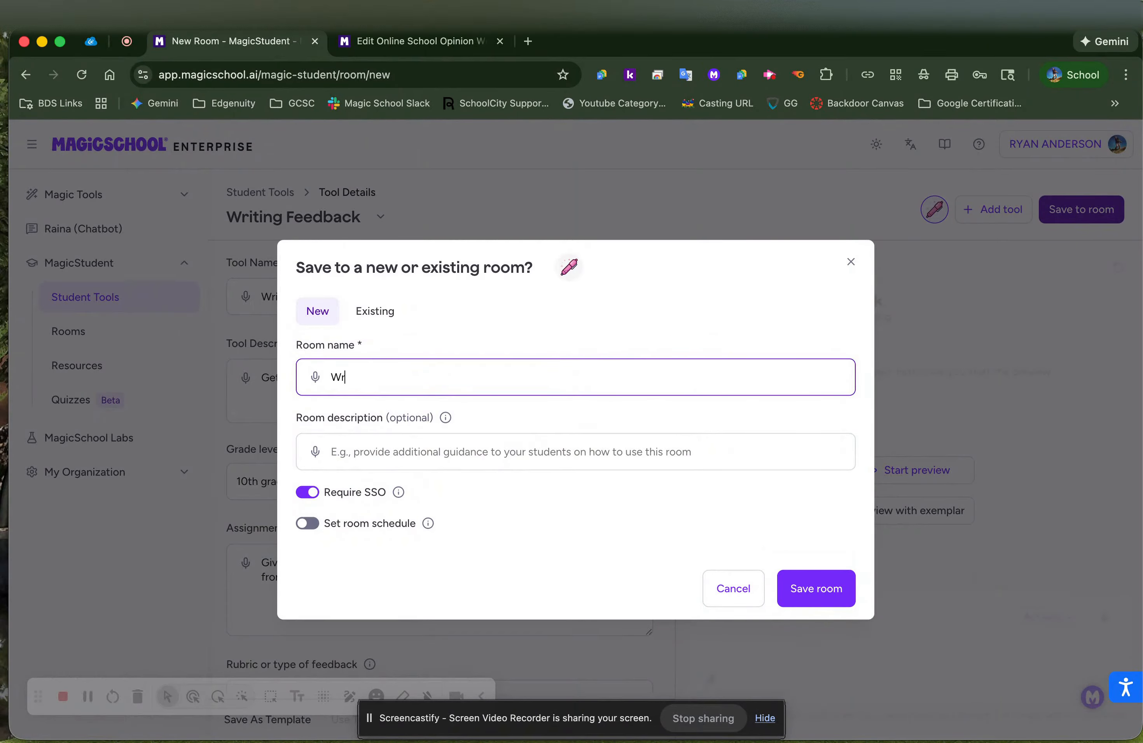
text(Writing)
key(BackSpace)
key(BackSpace)
key(BackSpace)
text(ng Feebdack)
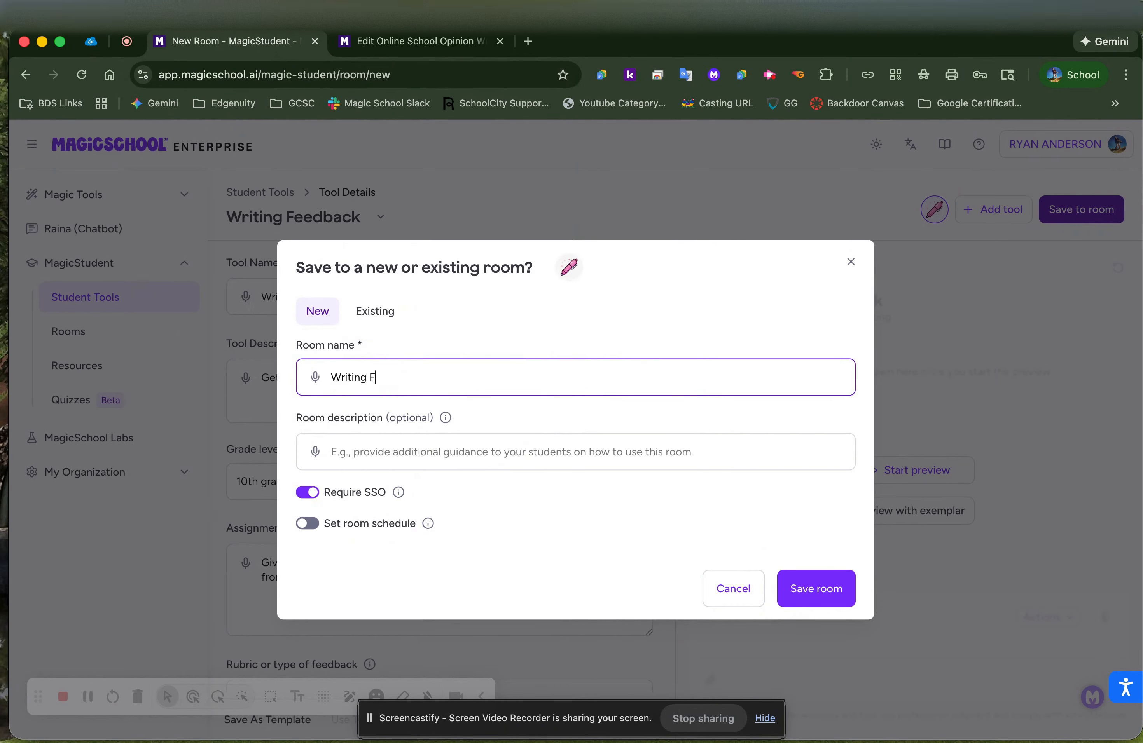
key(BackSpace)
key(BackSpace)
key(BackSpace)
key(BackSpace)
key(BackSpace)
text(dback Example 1)
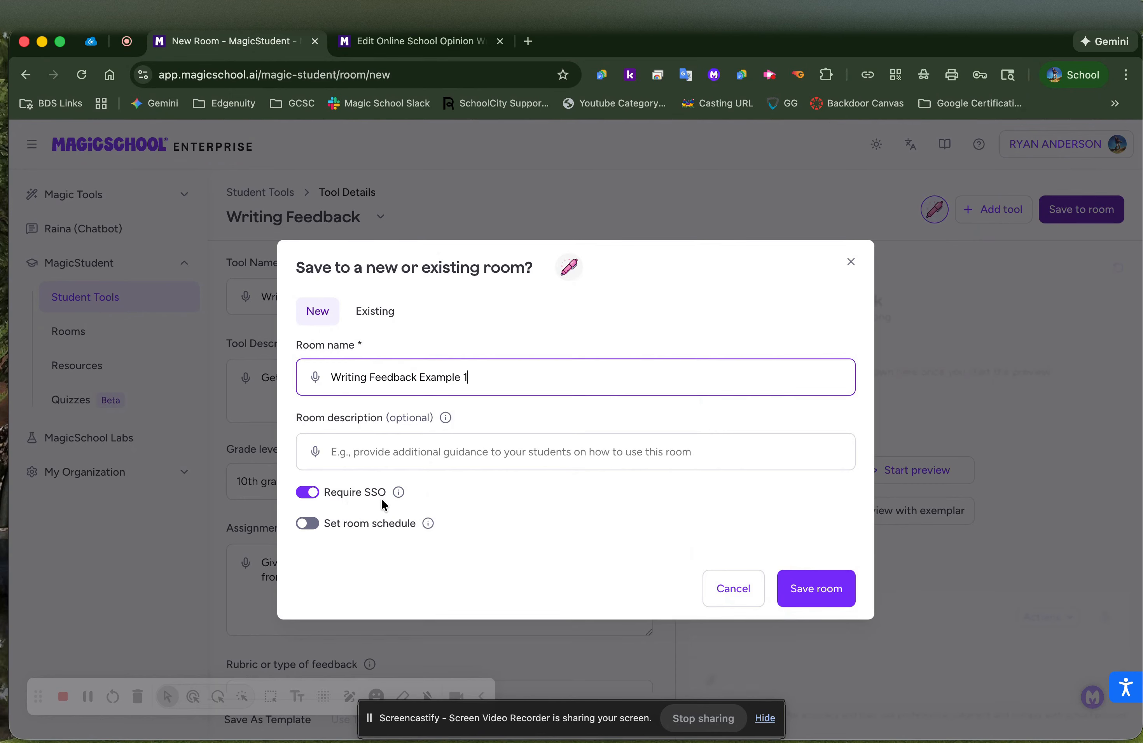
Leave the room schedule switched off and create the room
mouse_move(398, 493)
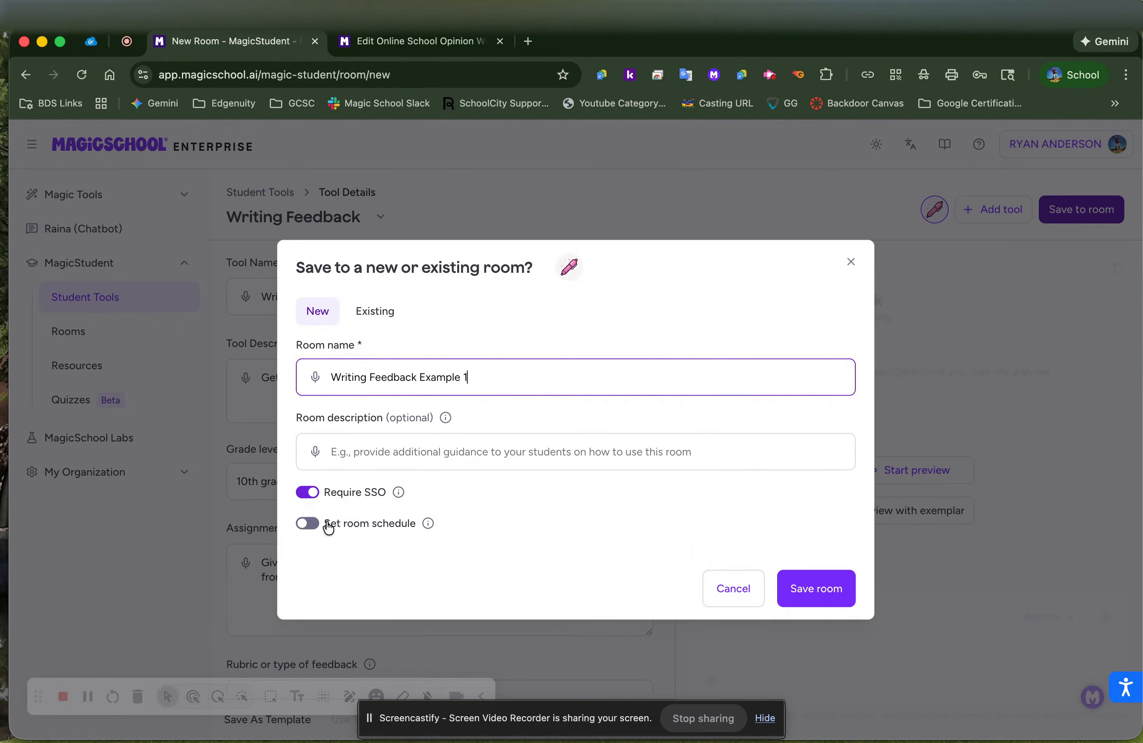
click(310, 524)
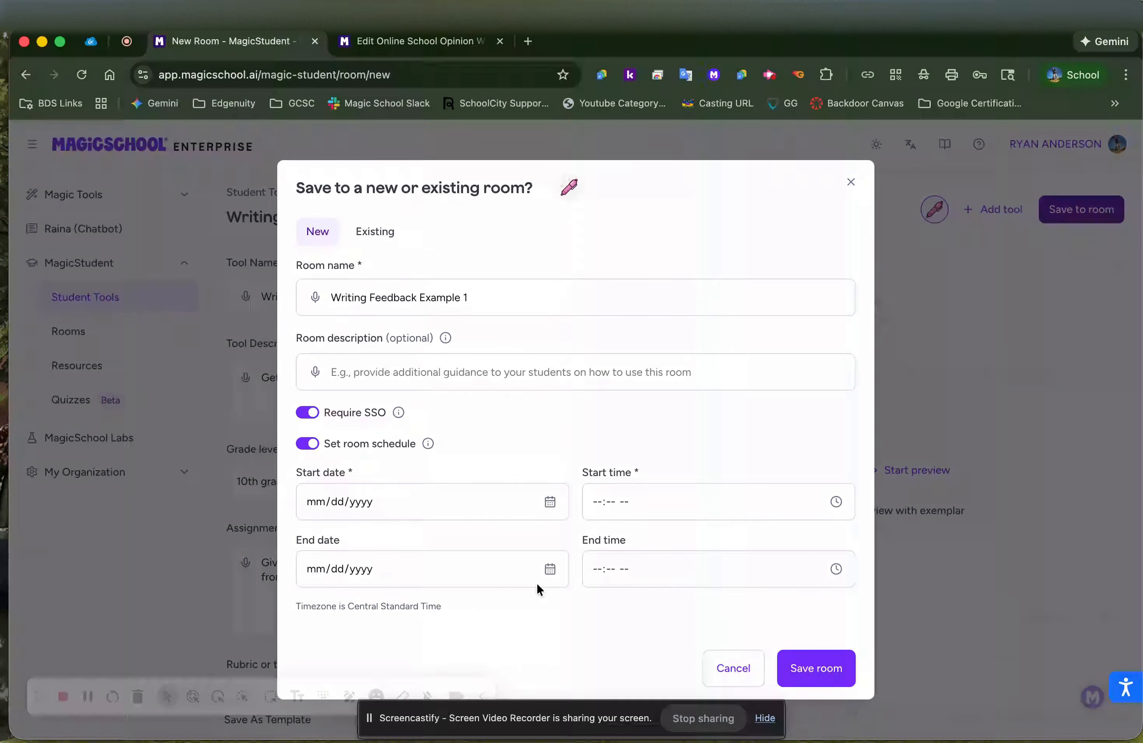
click(307, 443)
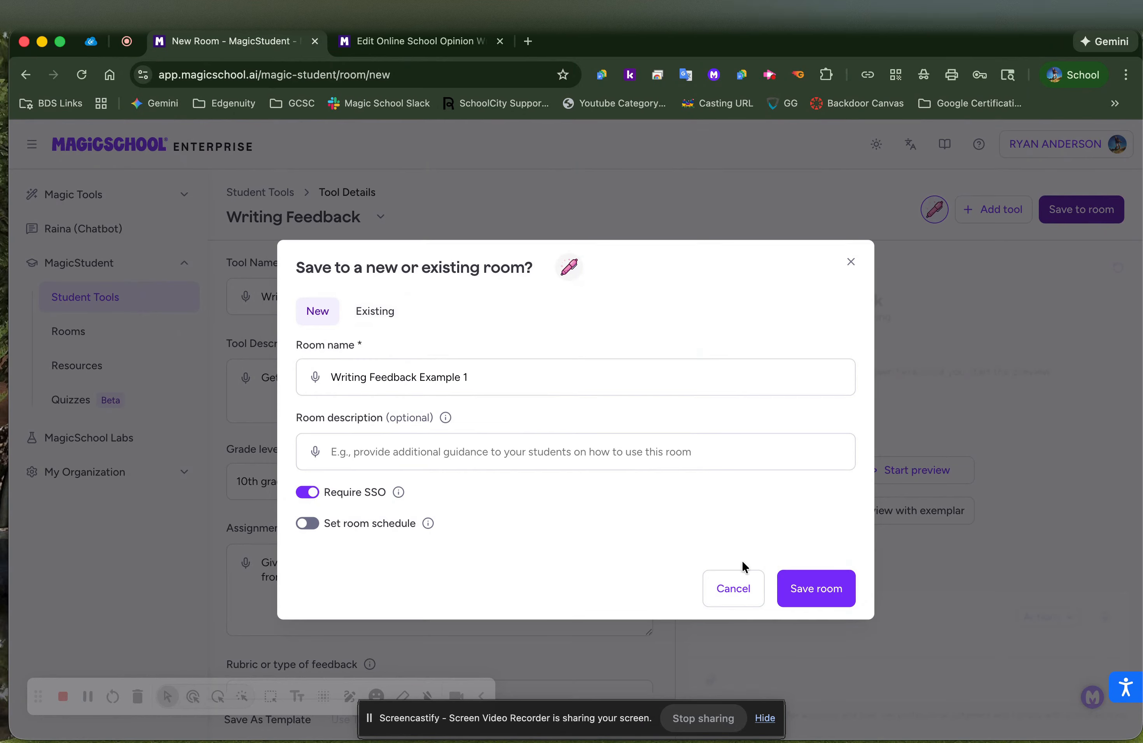
click(830, 594)
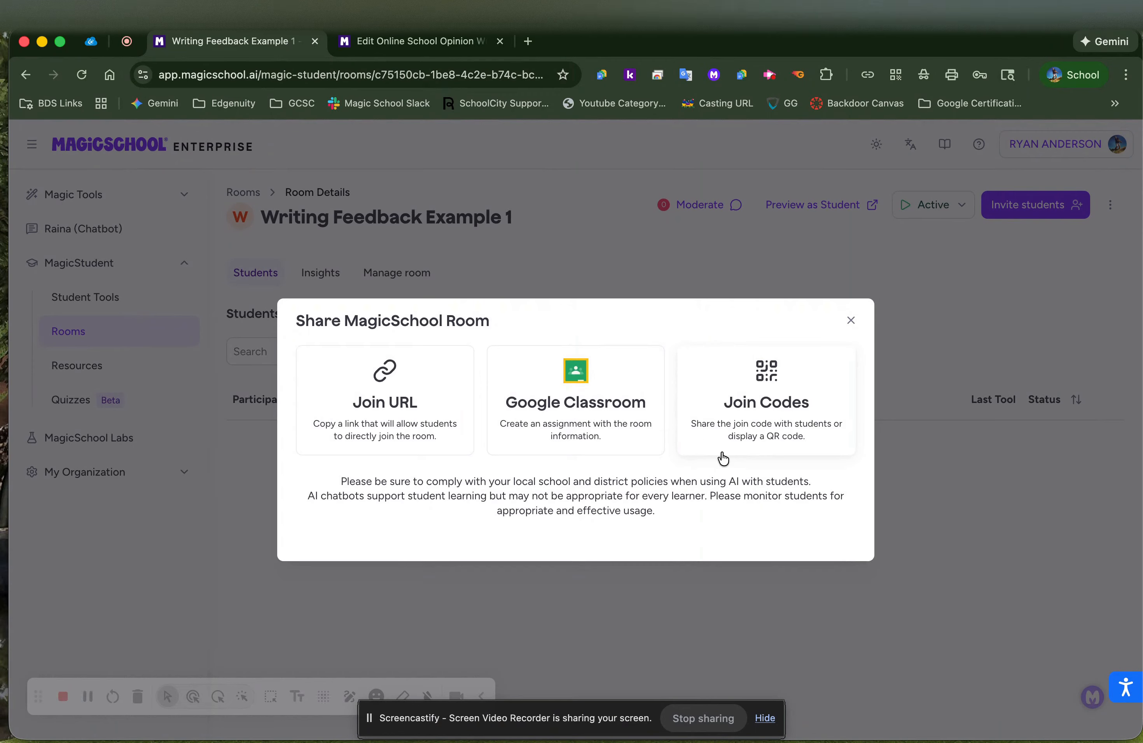
Close the Share MagicSchool Room dialog to reveal the empty Students in Room table
click(851, 322)
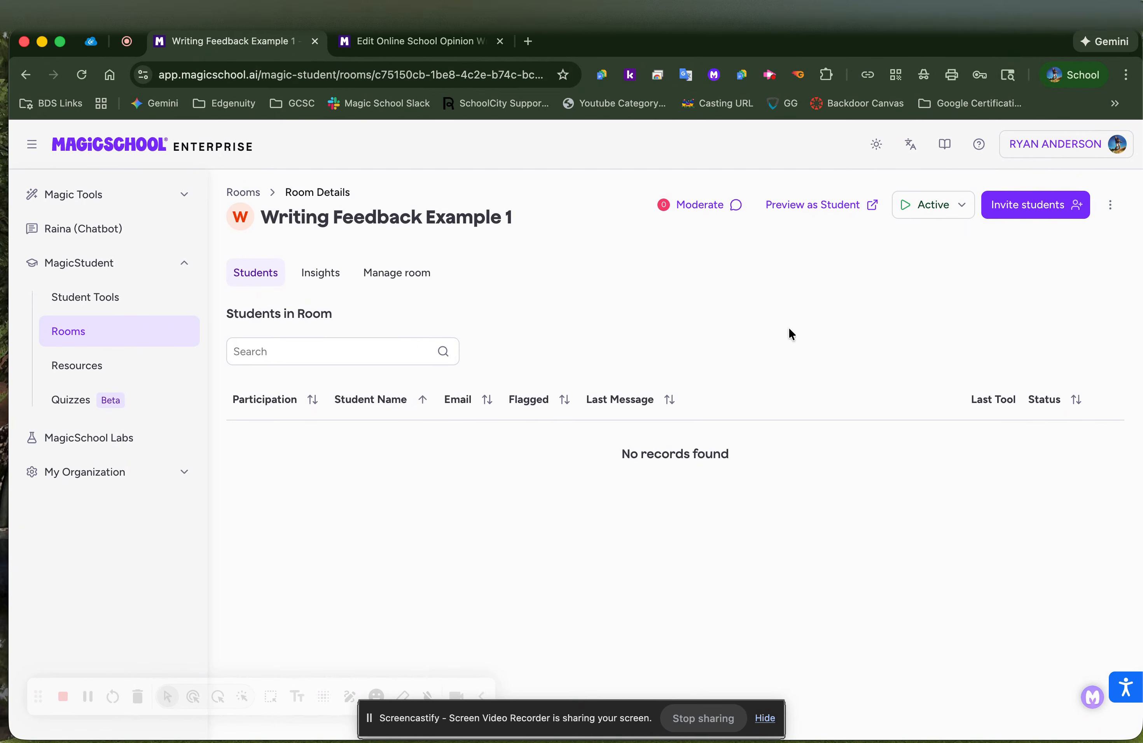
Preview the room as a student through the acknowledgement notice, then return to Room Details
click(815, 212)
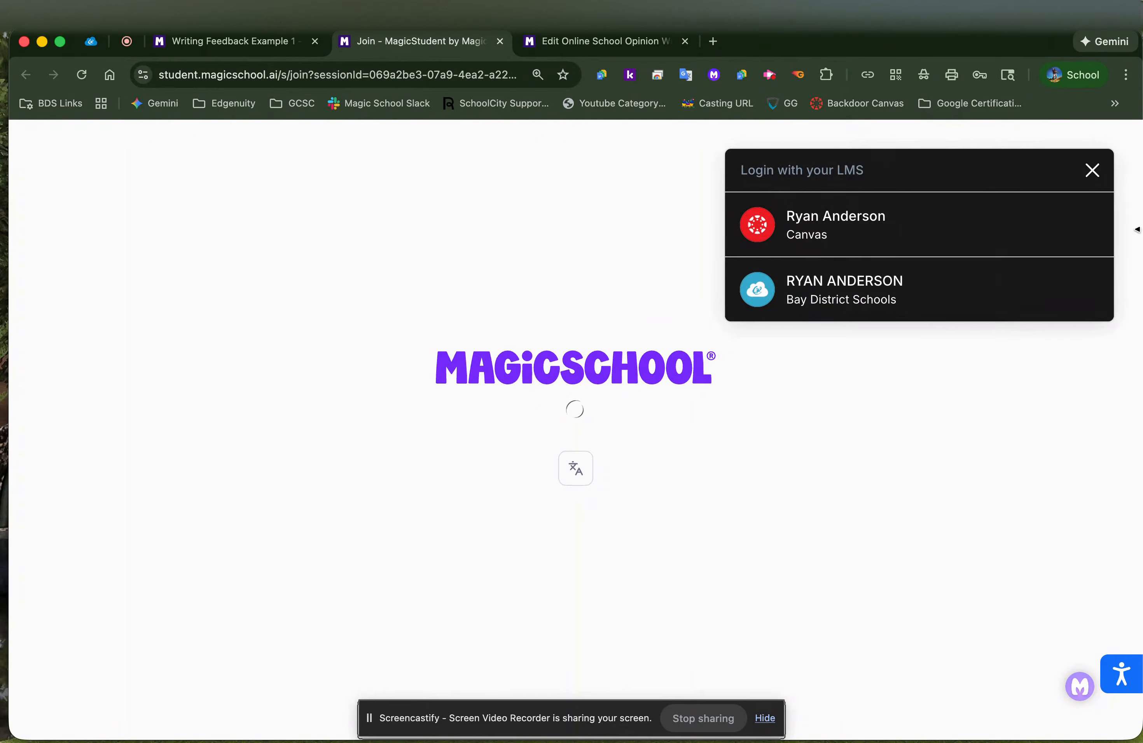
click(1092, 169)
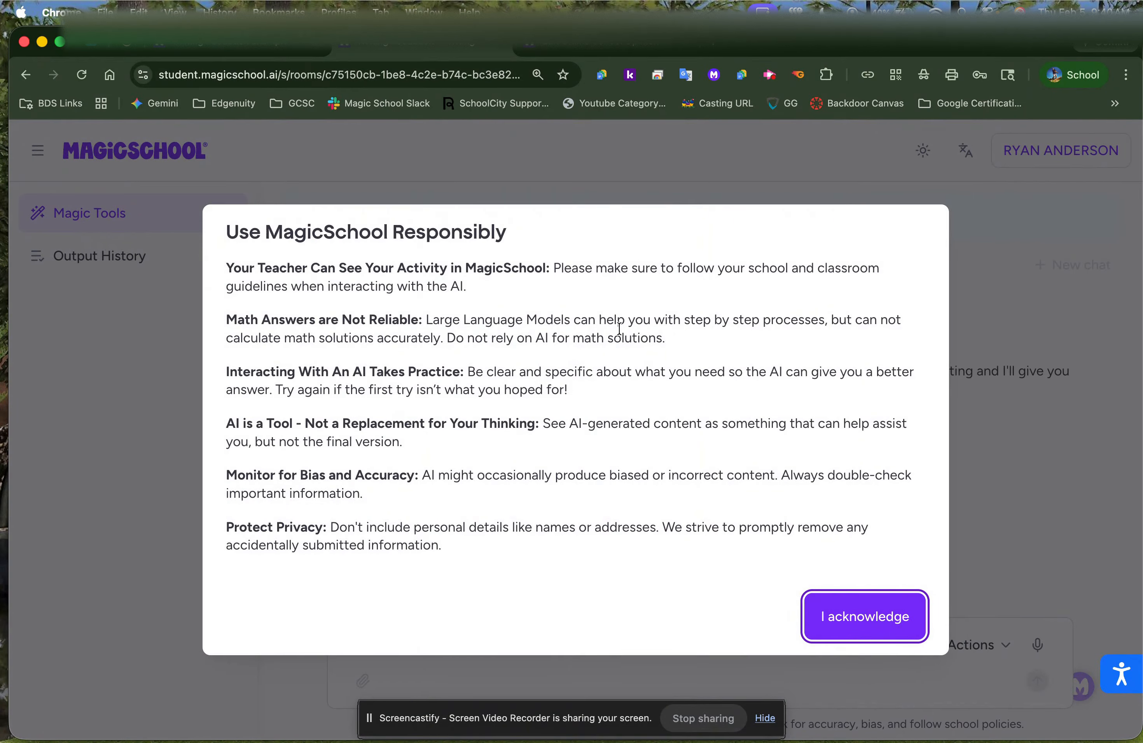
click(867, 624)
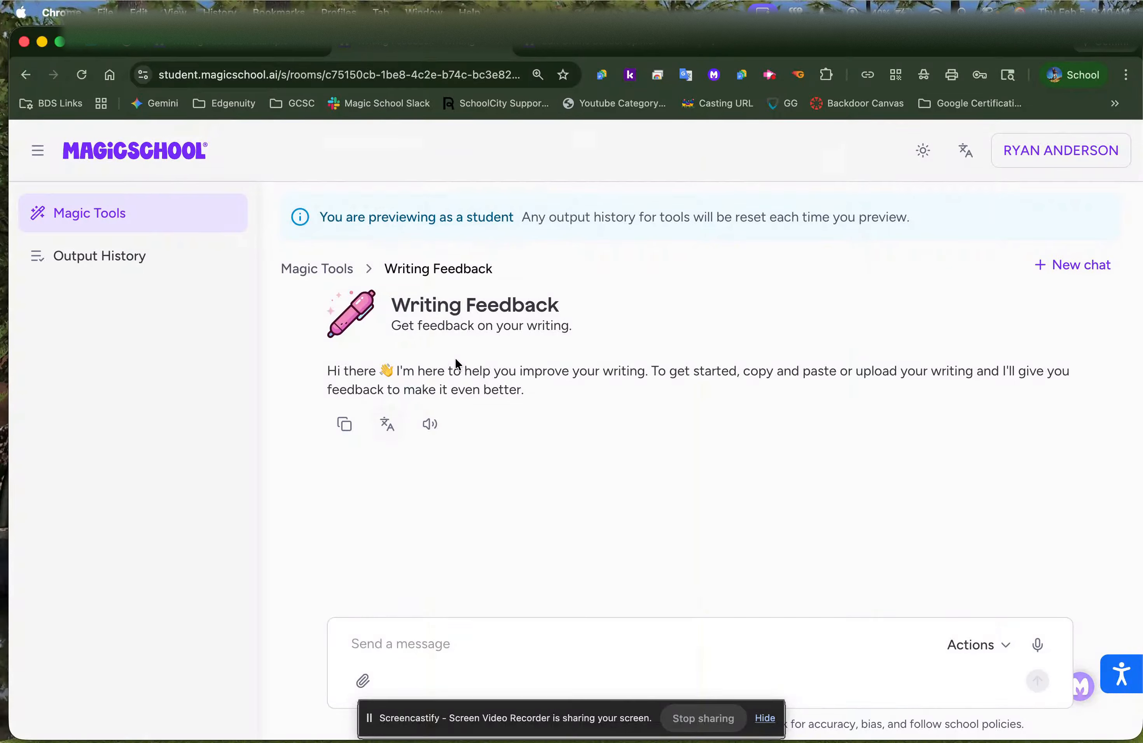
click(435, 642)
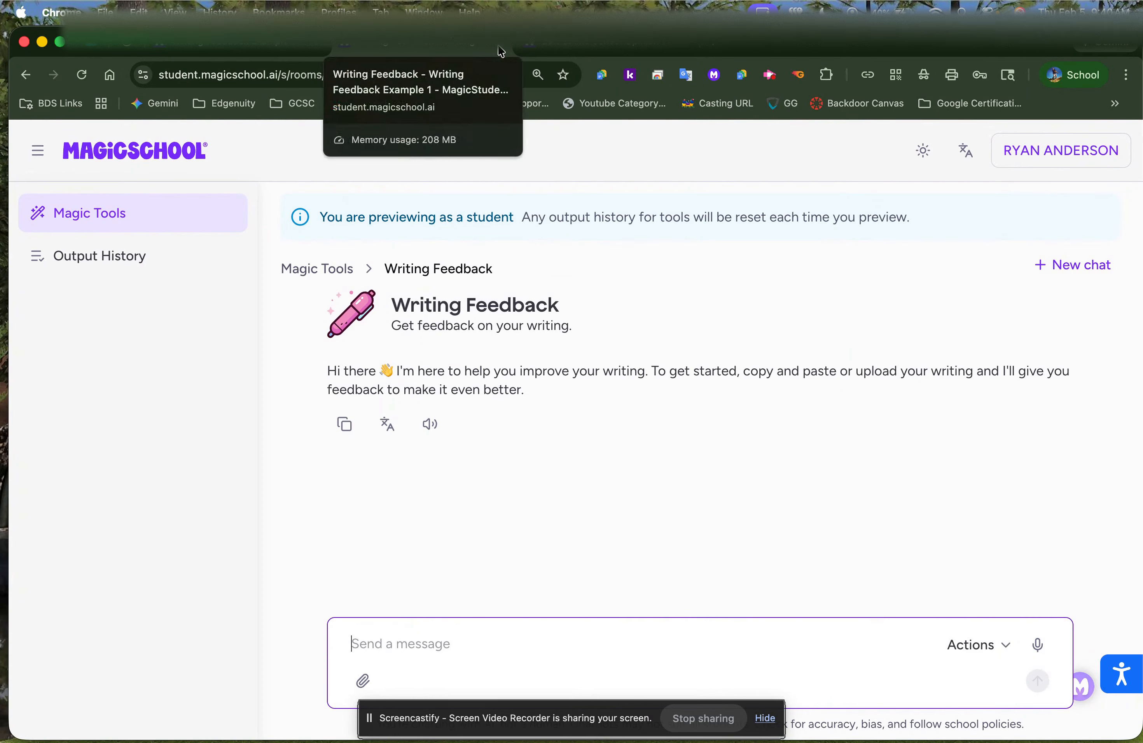
click(222, 44)
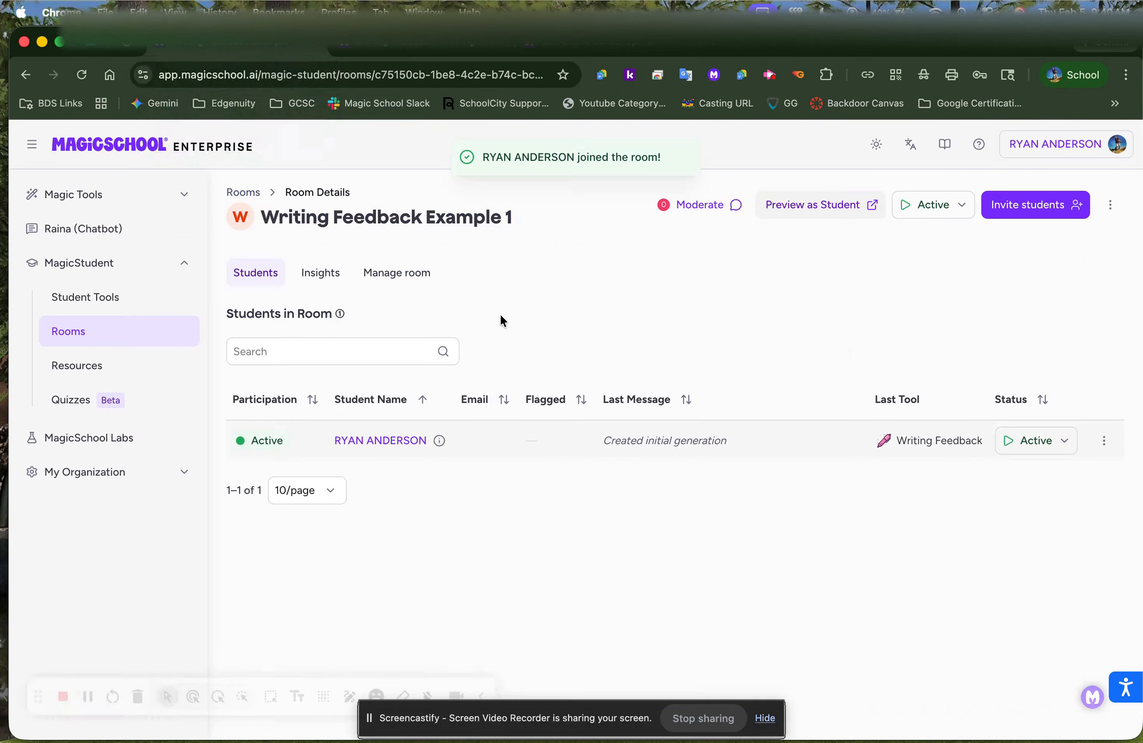
Return to Rooms and view Writing Feedback Example 1's join info from its actions menu
click(72, 332)
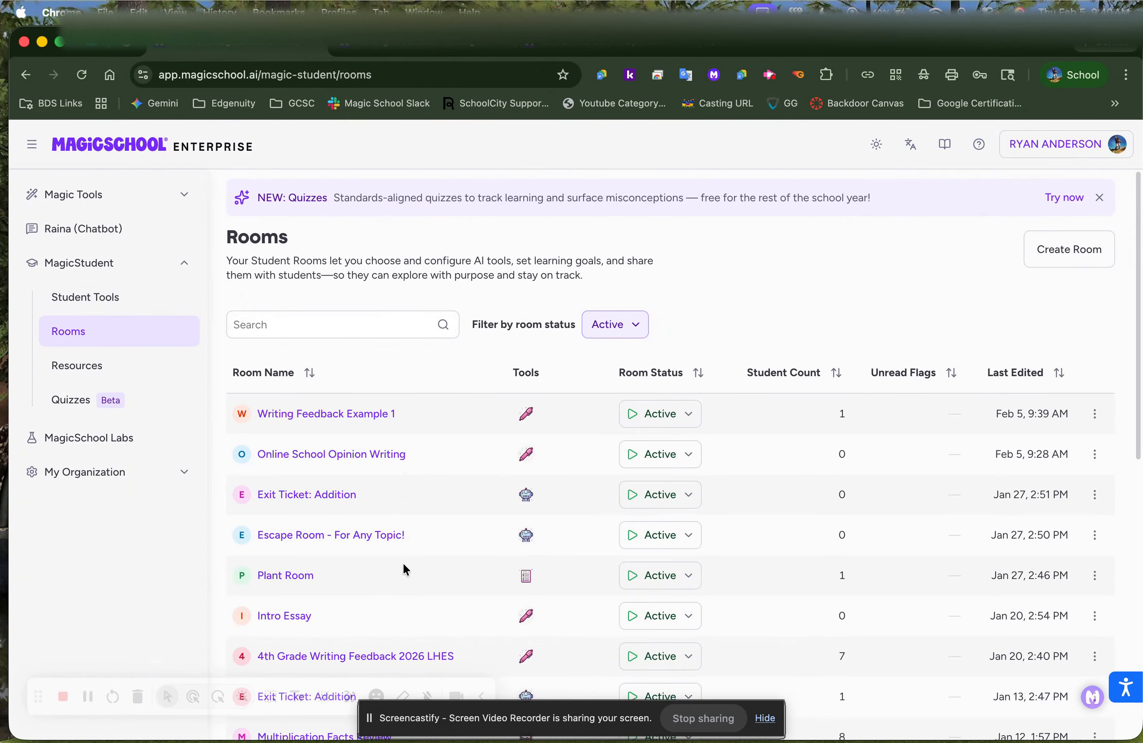
click(1095, 413)
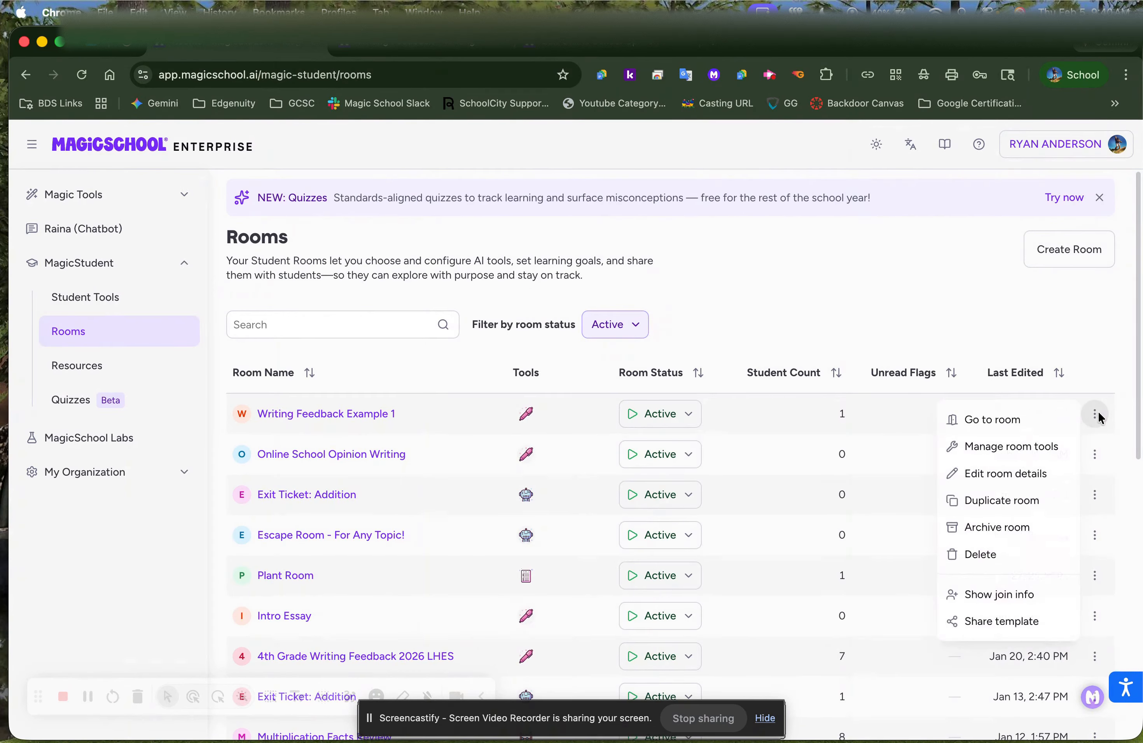
click(1015, 598)
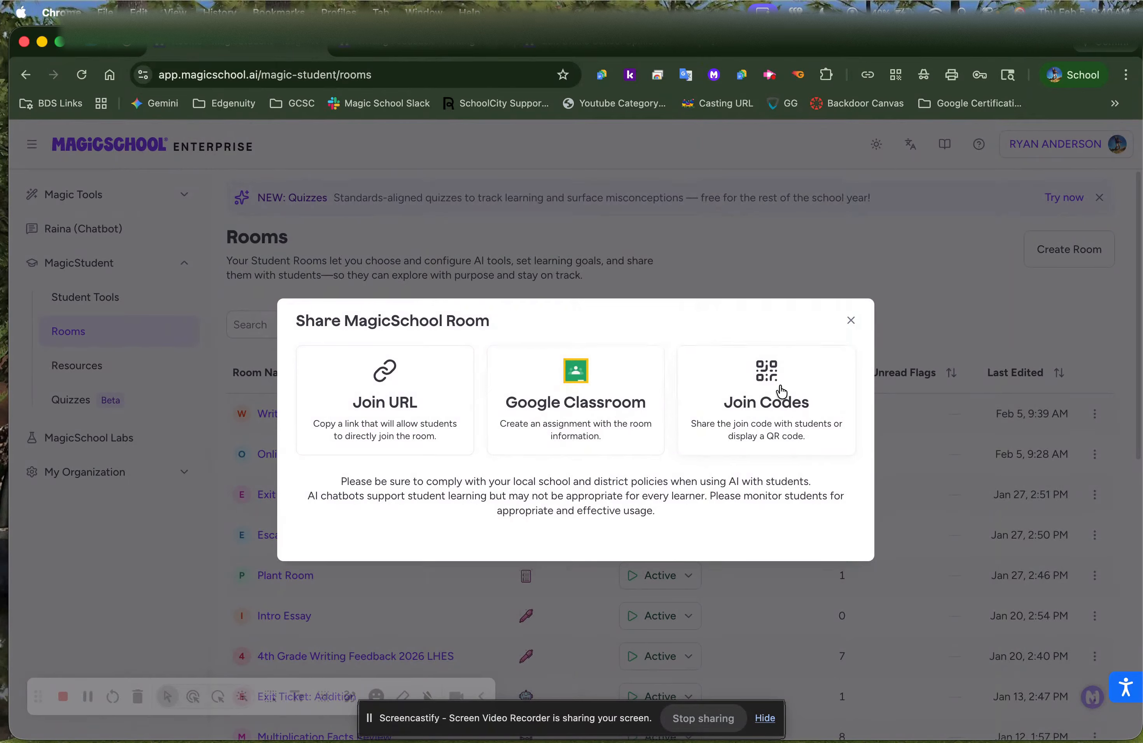
click(848, 328)
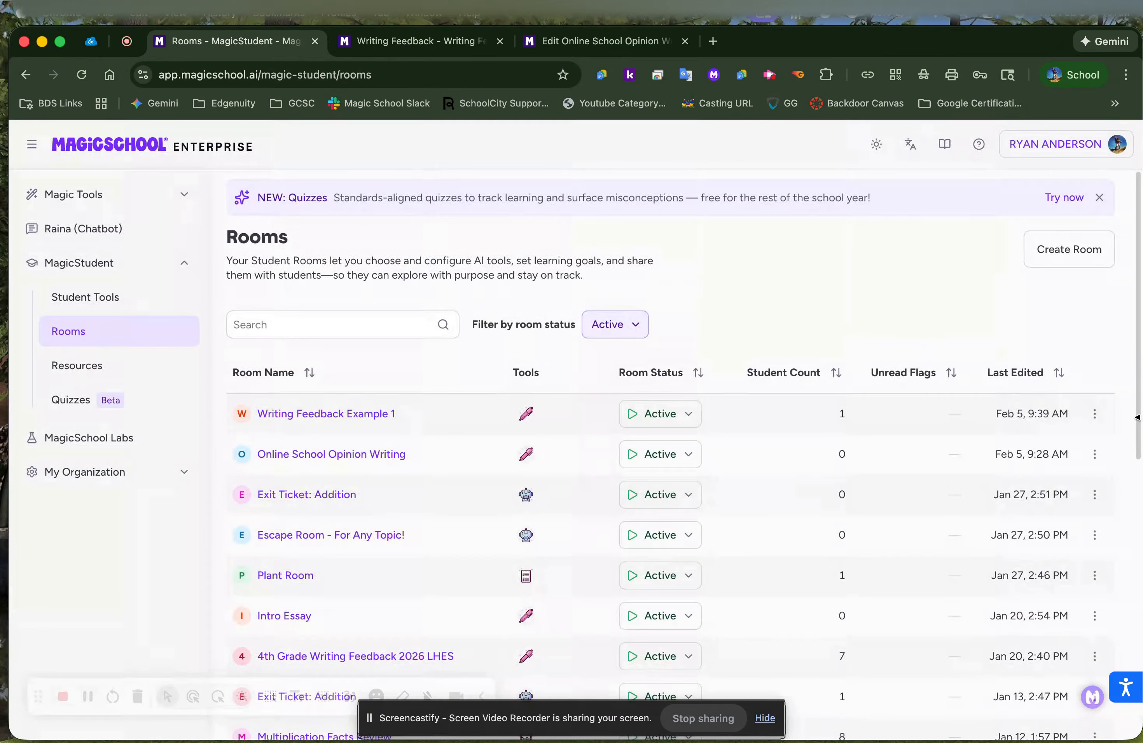
click(1095, 414)
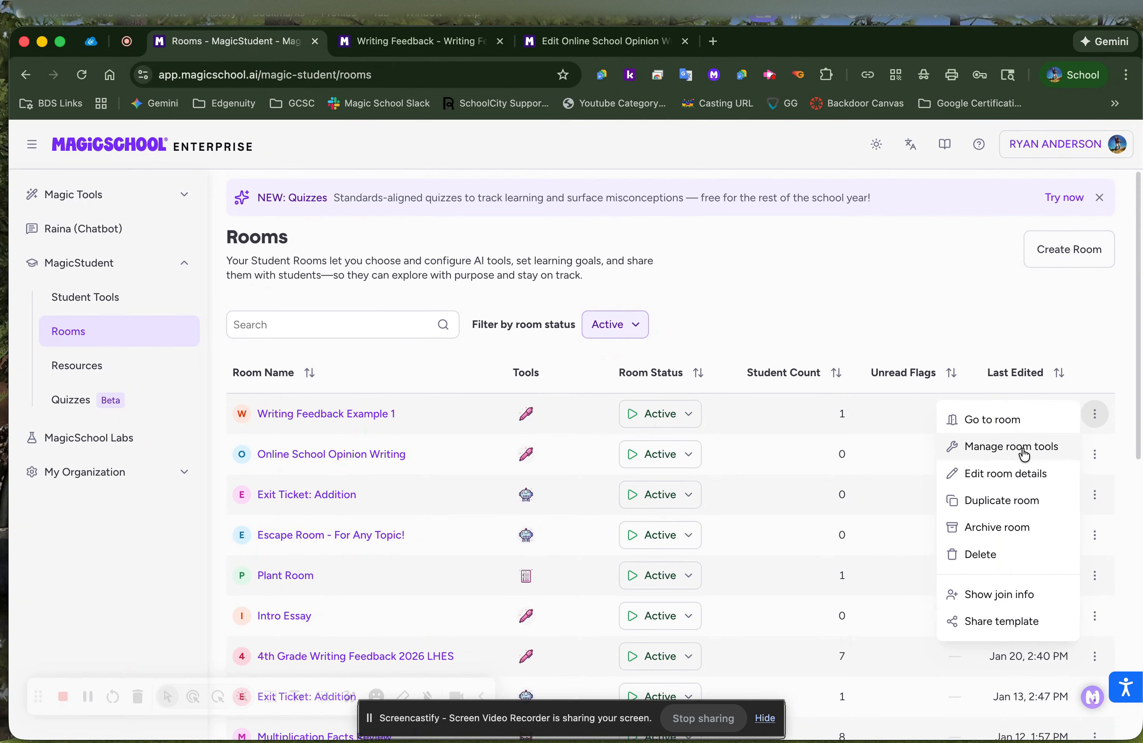
click(800, 286)
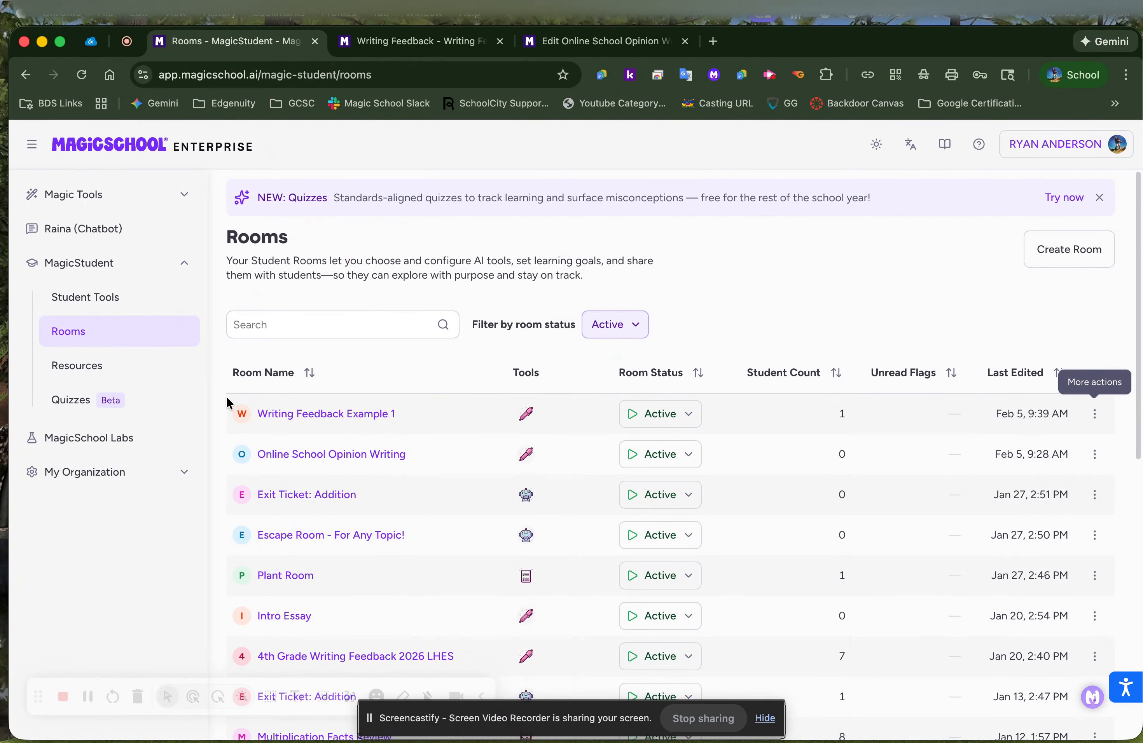